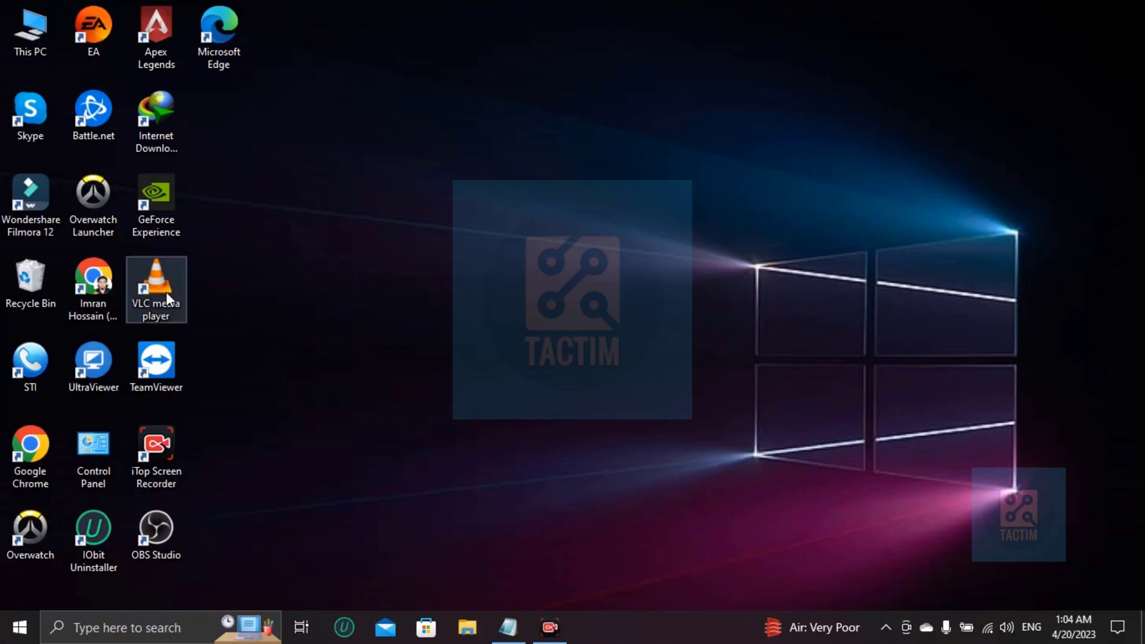
Step: Launch Google Chrome and go to the canva.com website
double_click(82, 275)
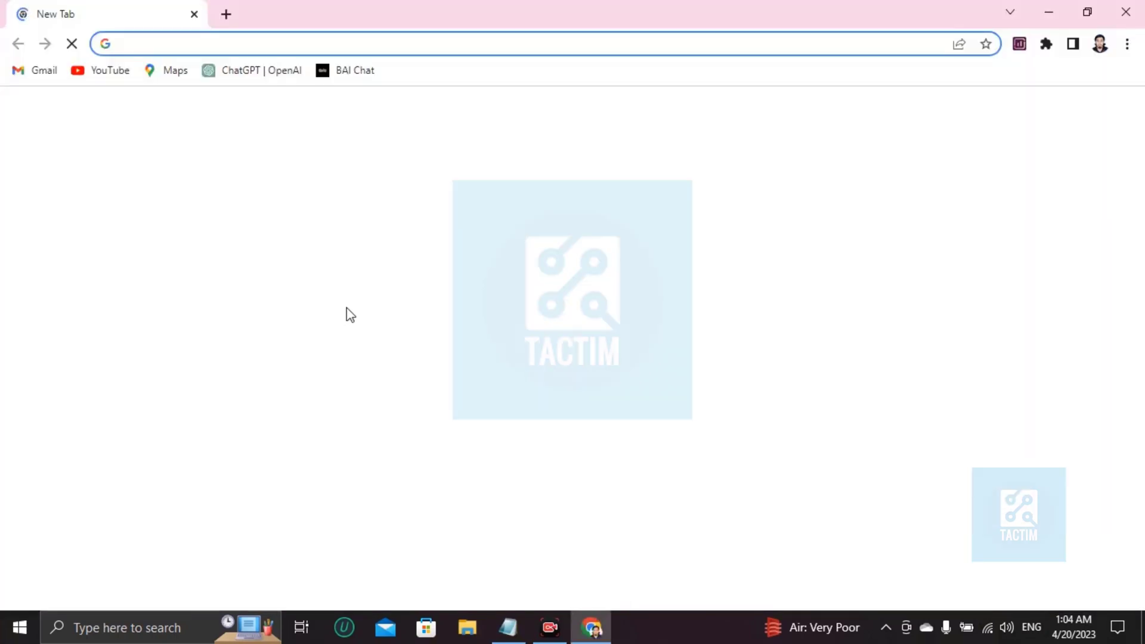
type("CAN")
key("Return")
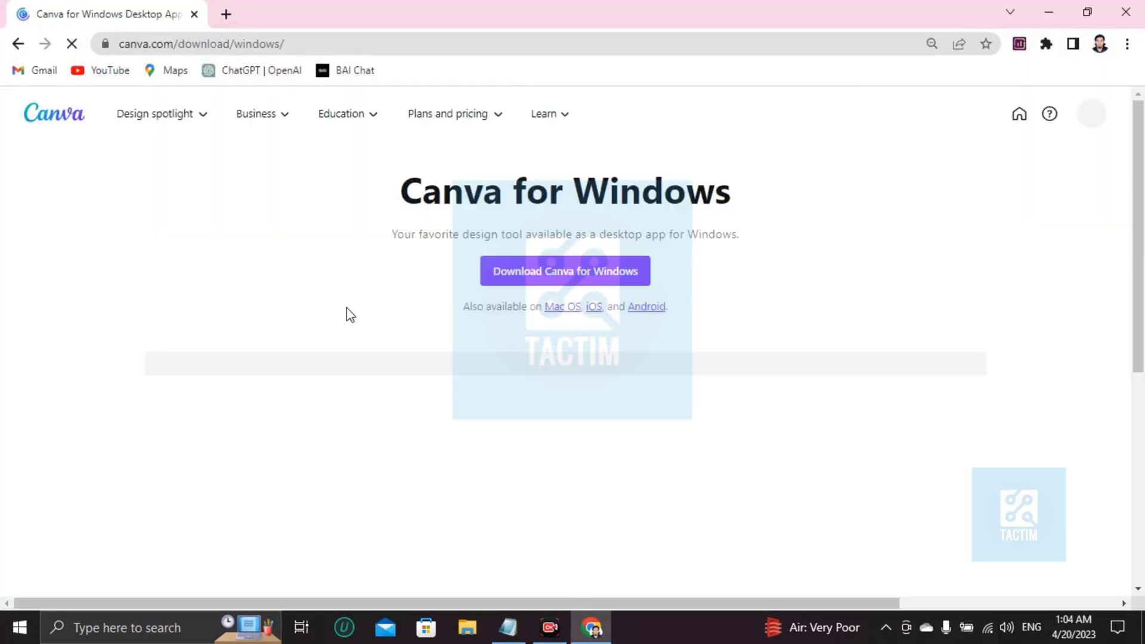
Step: From the Canva home page, search templates for 'directory'
left_click(55, 118)
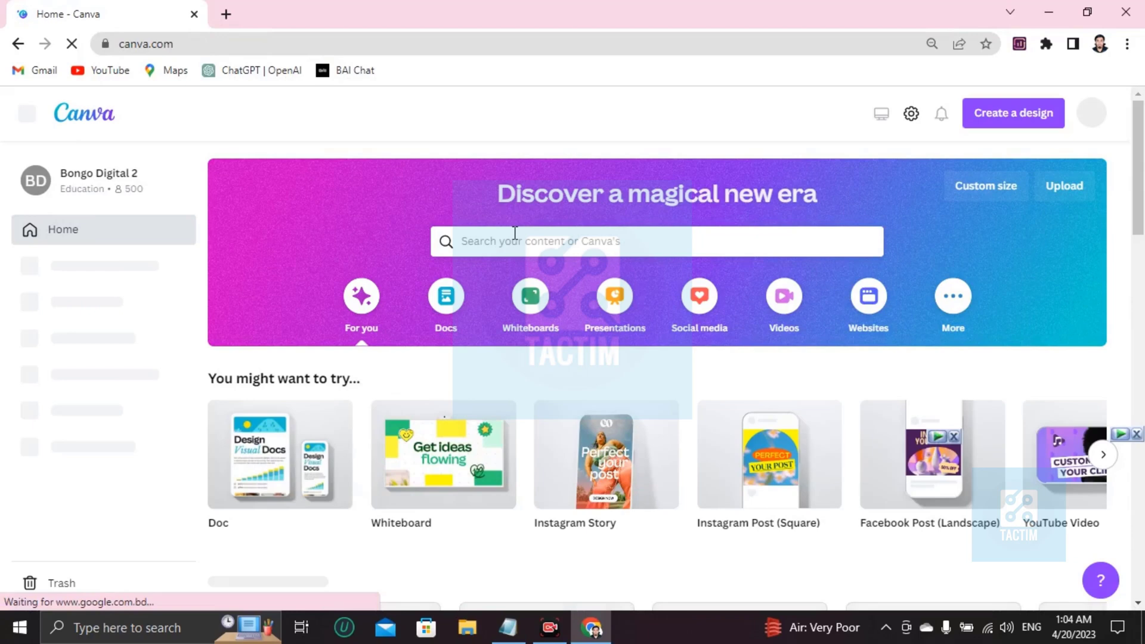
left_click(511, 239)
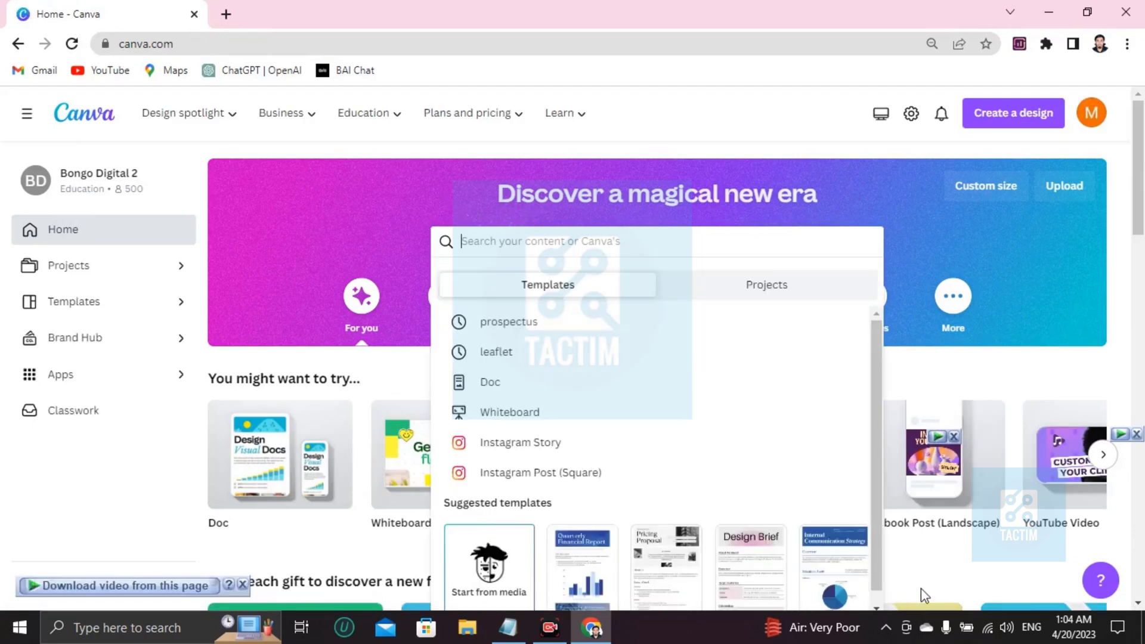
left_click(921, 588)
left_click(628, 236)
type("direc")
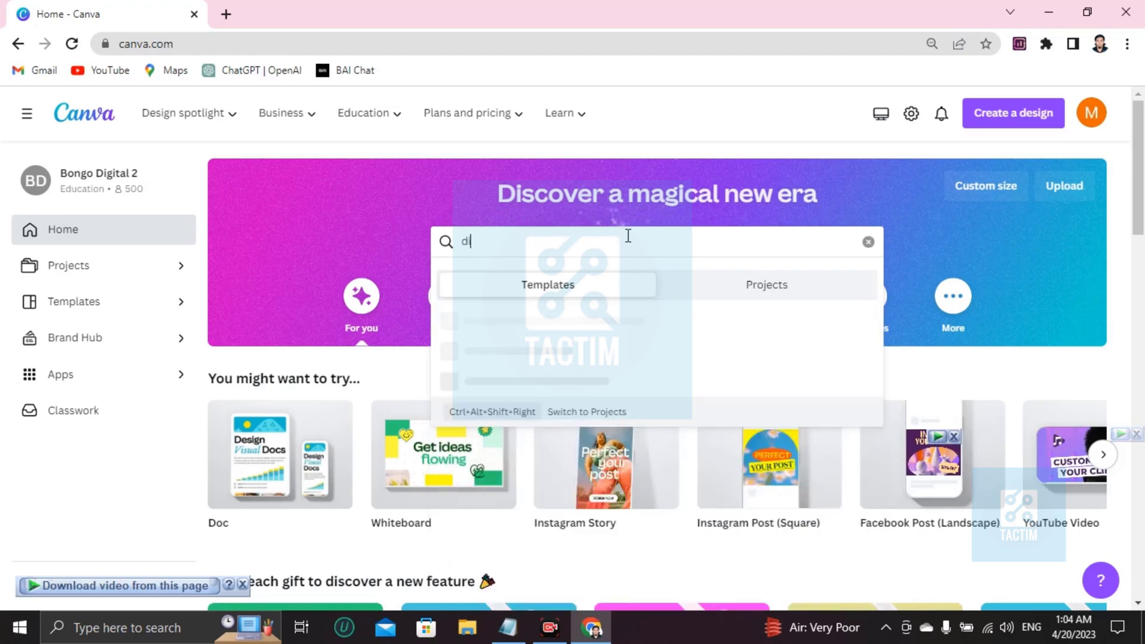
type("tory")
key("Return")
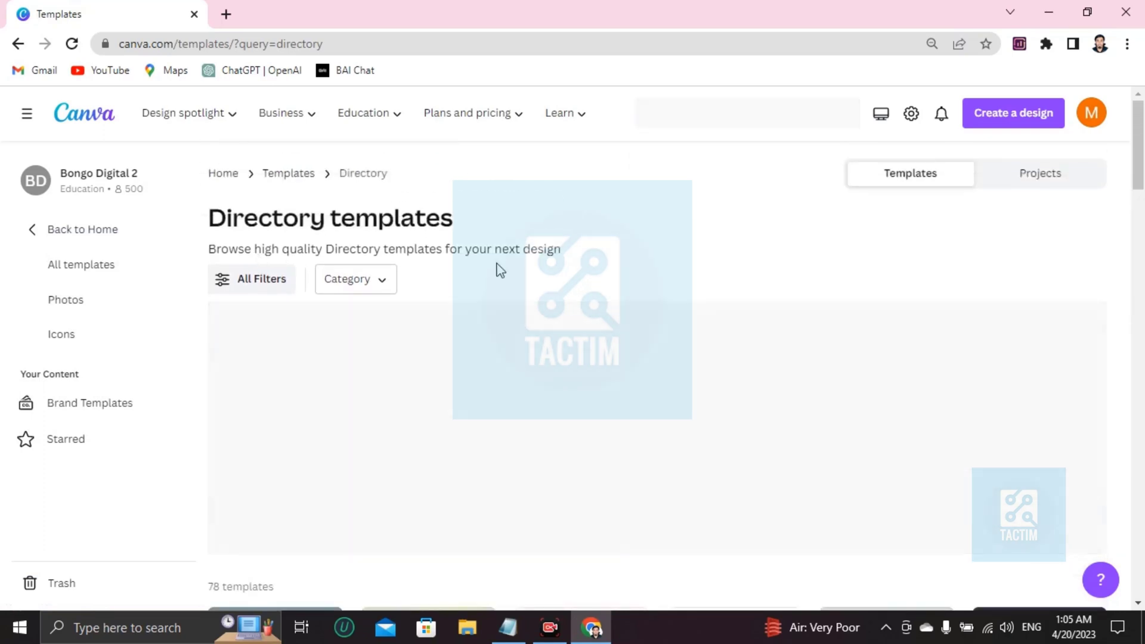
Step: Browse the directory results and preview the Colorful Gradient Aesthetic Job Vacancy Hiring template
scroll(358, 355, "down", 5)
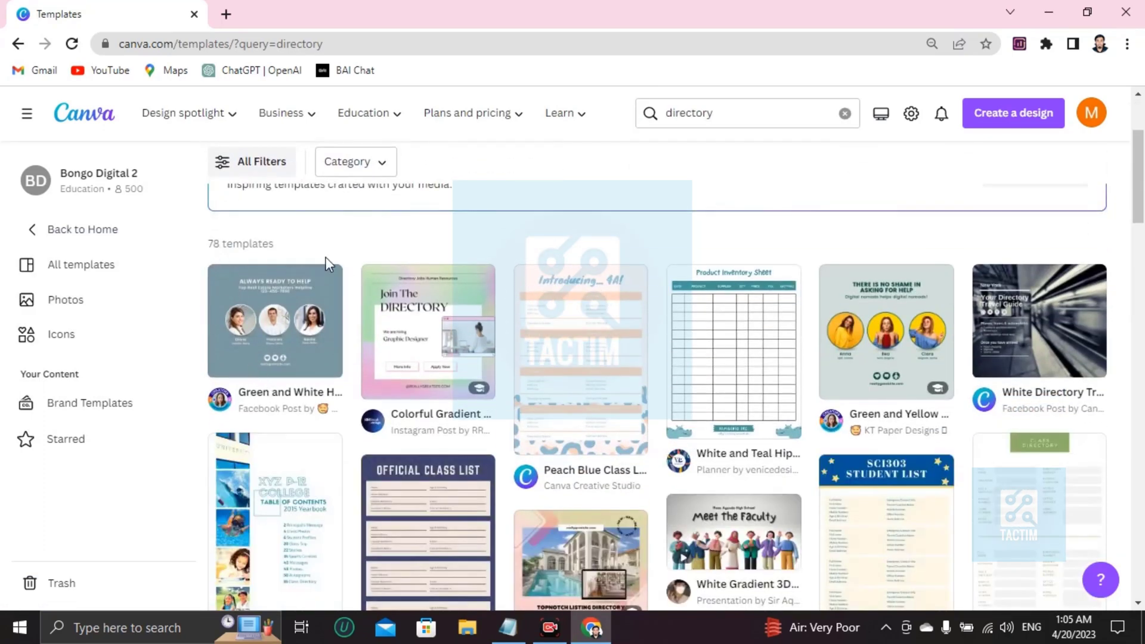
scroll(449, 274, "down", 2)
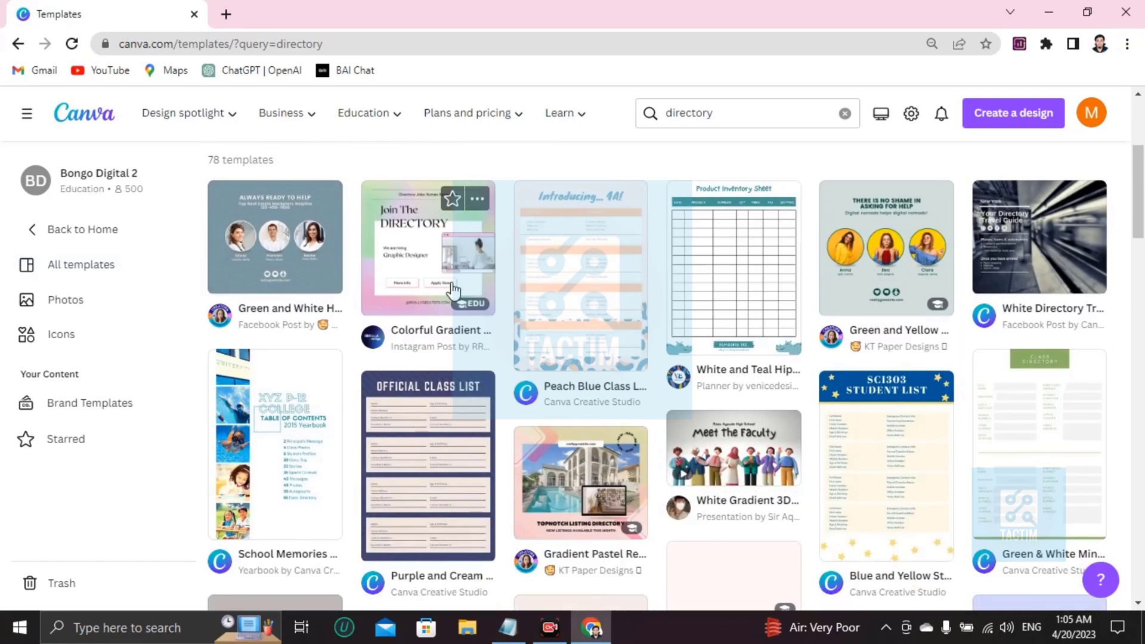
scroll(258, 284, "up", 3)
scroll(280, 332, "down", 2)
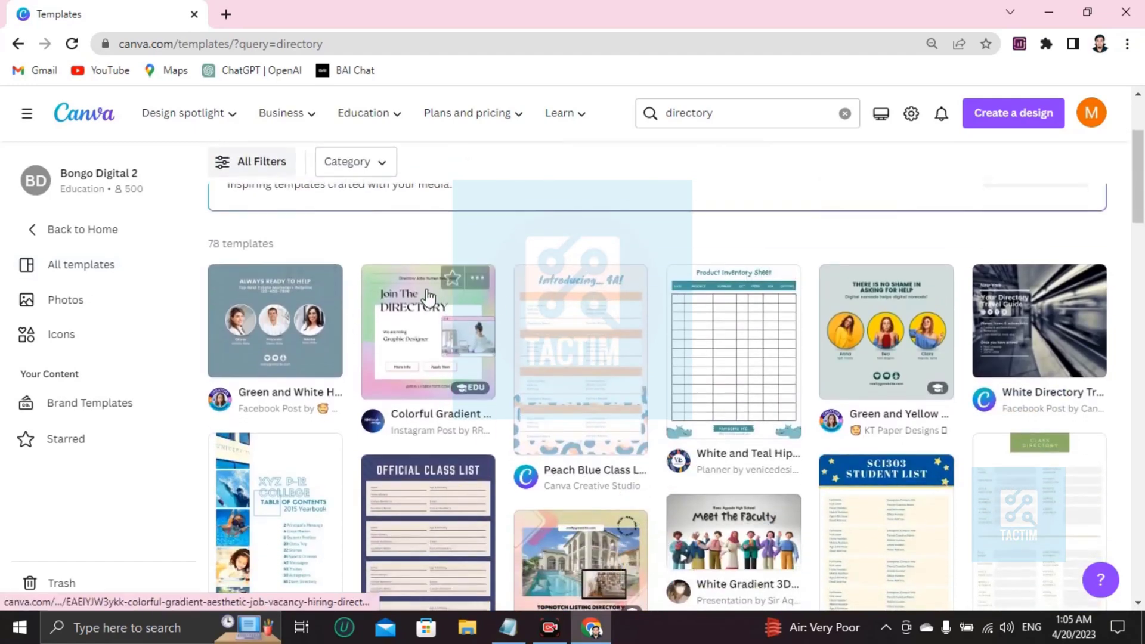
scroll(695, 342, "down", 4)
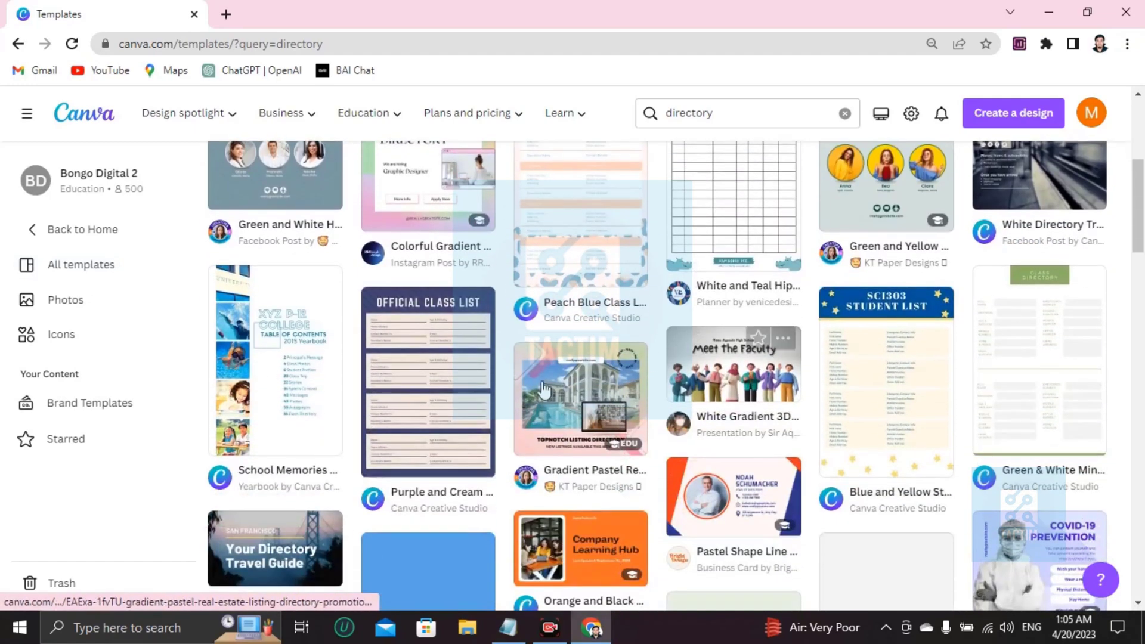
scroll(533, 391, "down", 5)
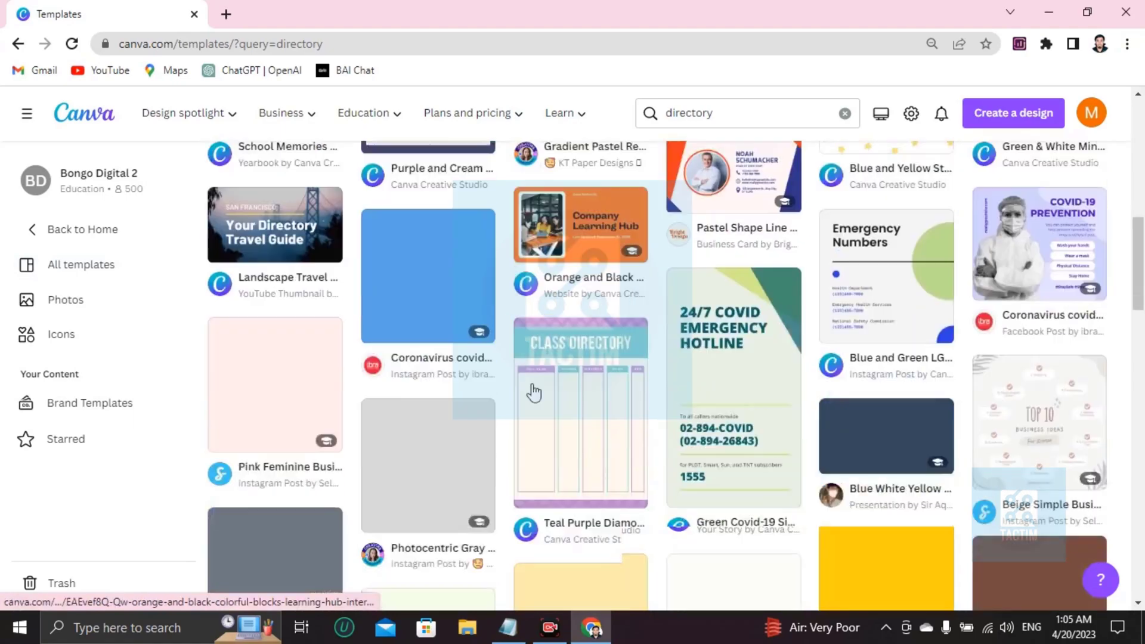
scroll(534, 392, "down", 4)
scroll(534, 392, "up", 14)
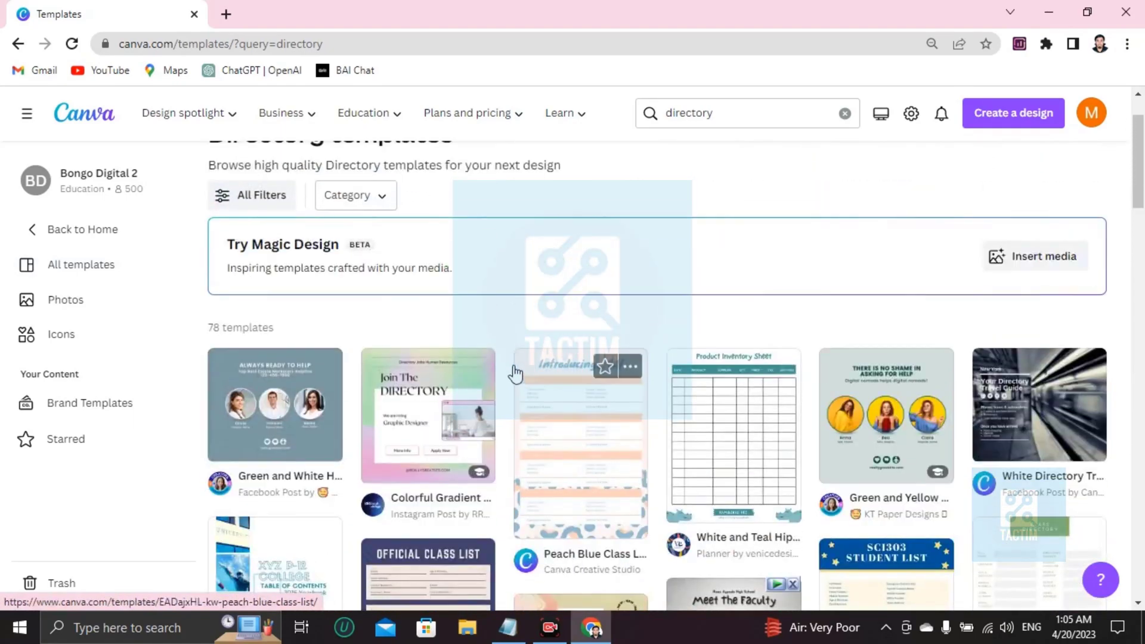
left_click(434, 419)
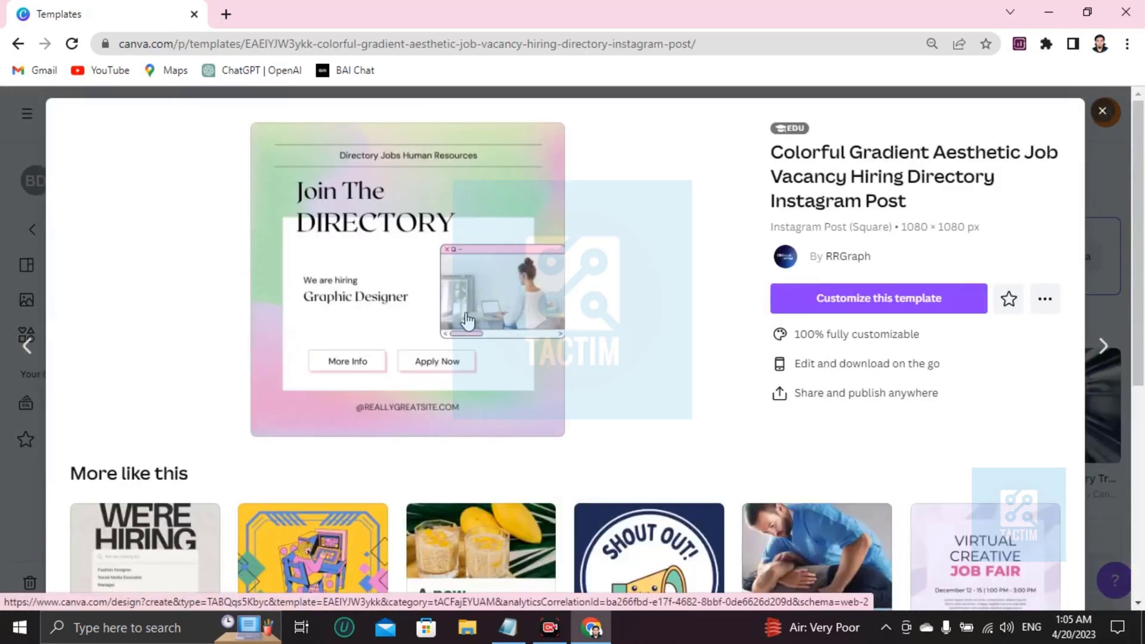
Step: Customize the Colorful Gradient template in the editor and zoom in on its gradient background
left_click(897, 306)
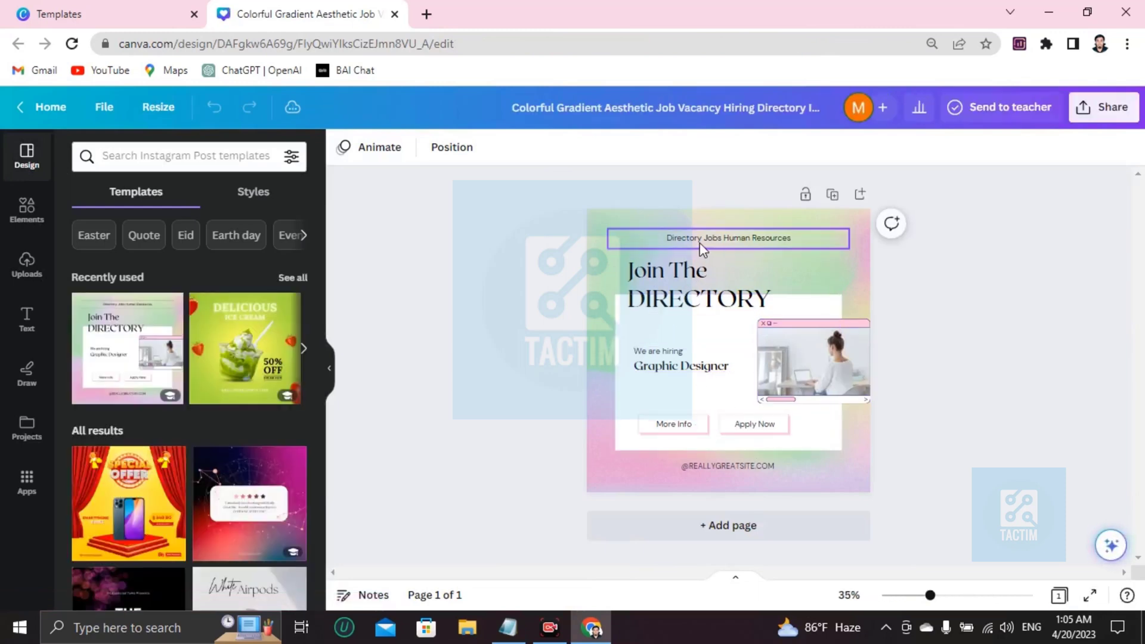
left_click(599, 271)
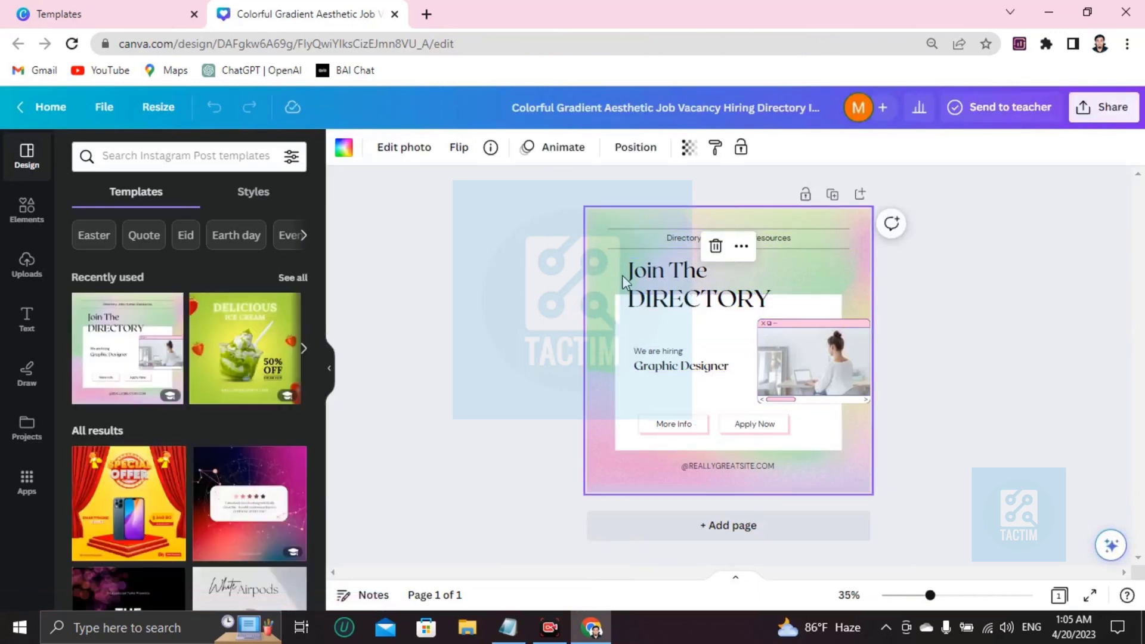
scroll(612, 275, "up", 5)
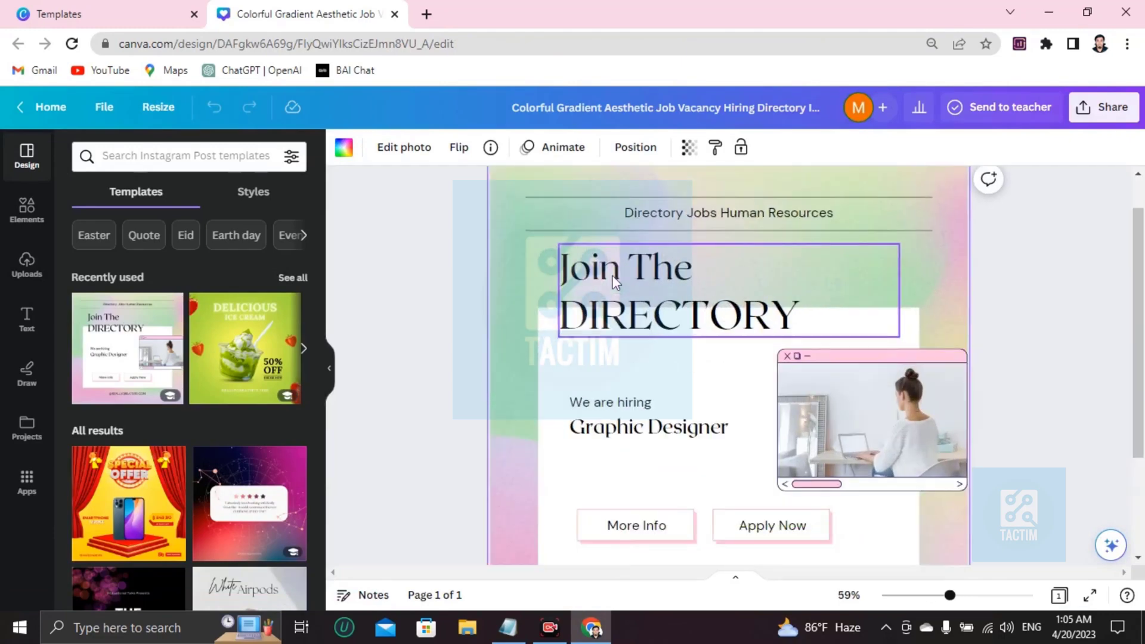
scroll(615, 280, "down", 4)
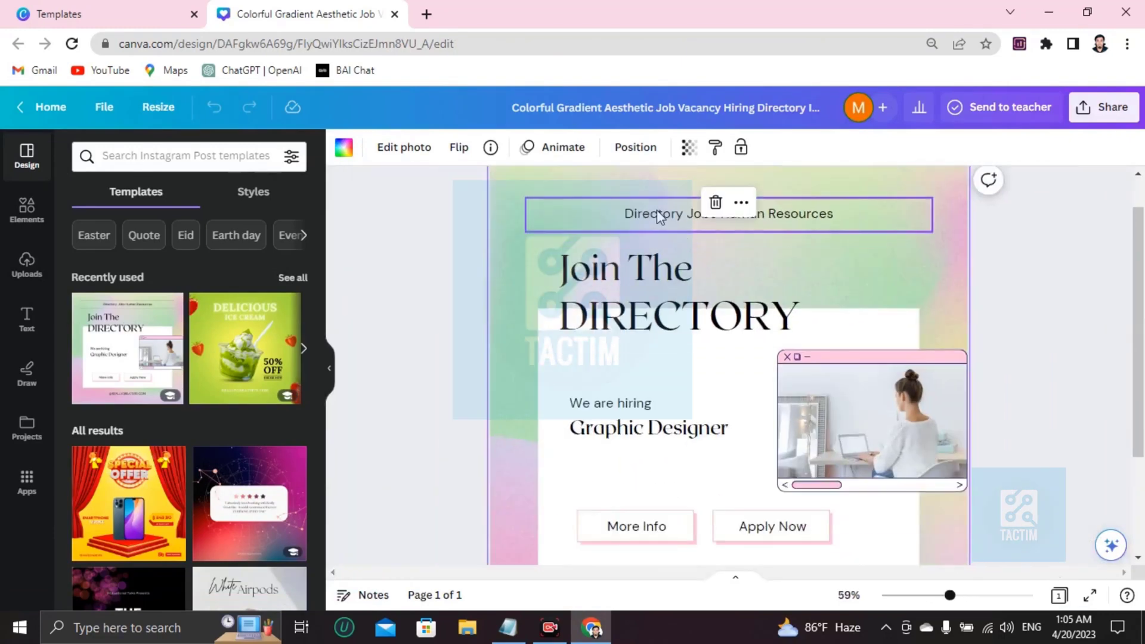
scroll(656, 215, "up", 1)
scroll(742, 276, "down", 3)
scroll(742, 275, "up", 3)
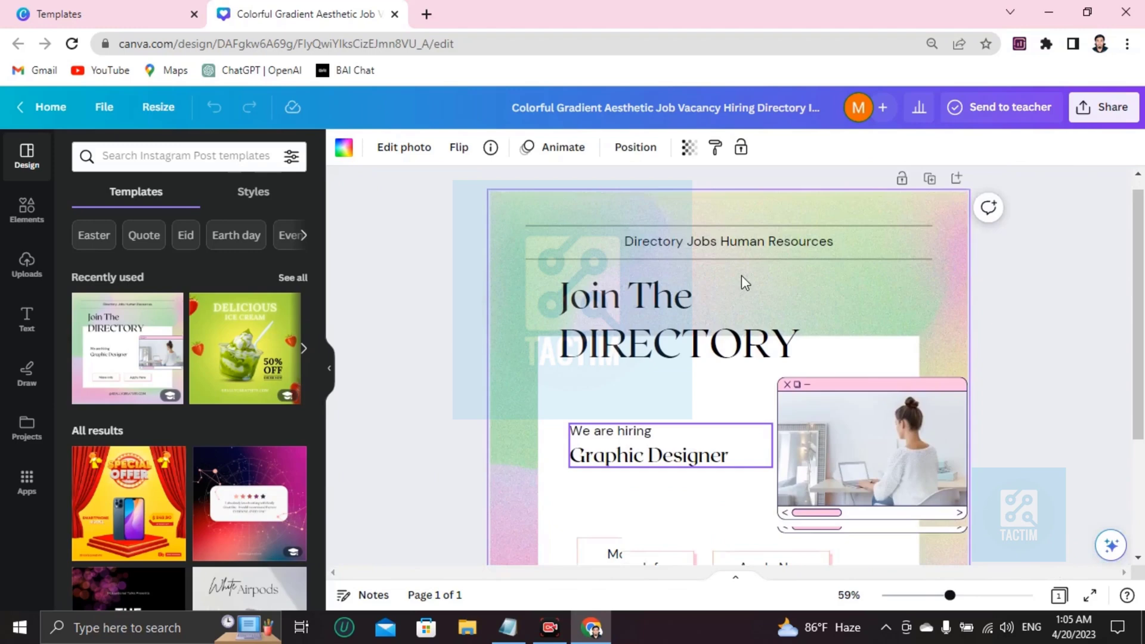
Step: Change the header from 'Directory Jobs Human Resources' to 'Directory Jobs Business Analyst'
left_click(814, 254)
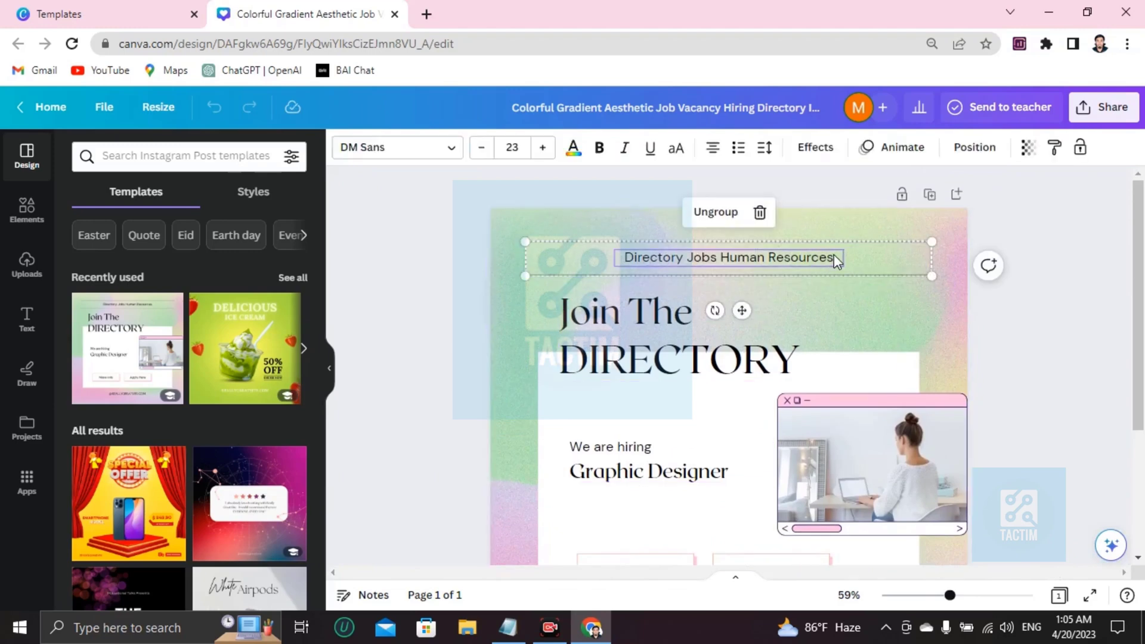
double_click(833, 254)
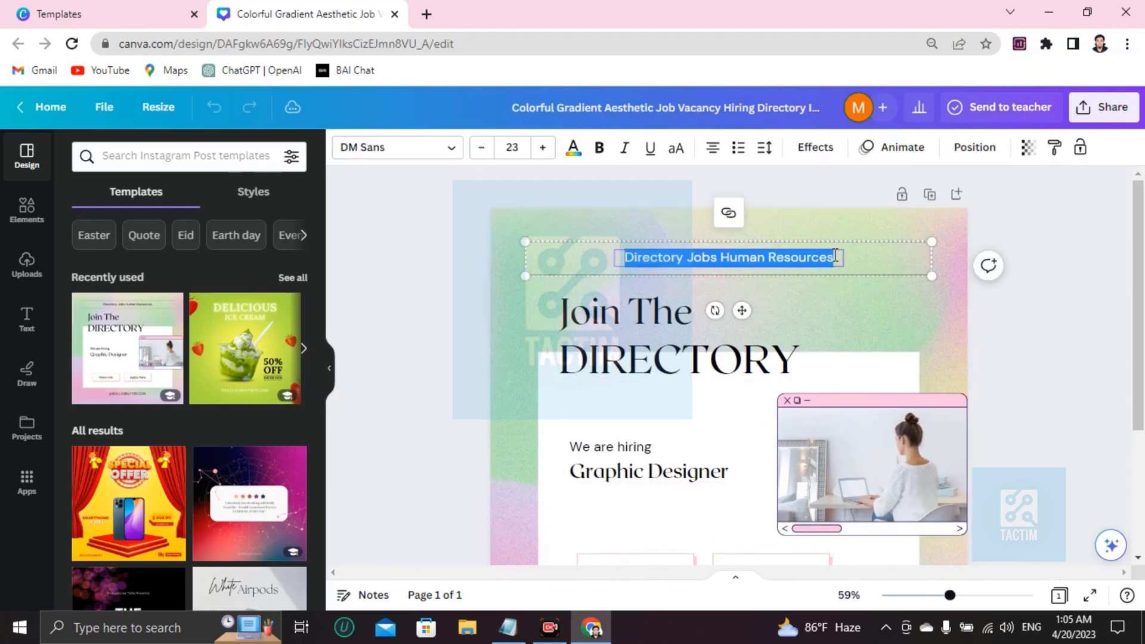
left_click(792, 265)
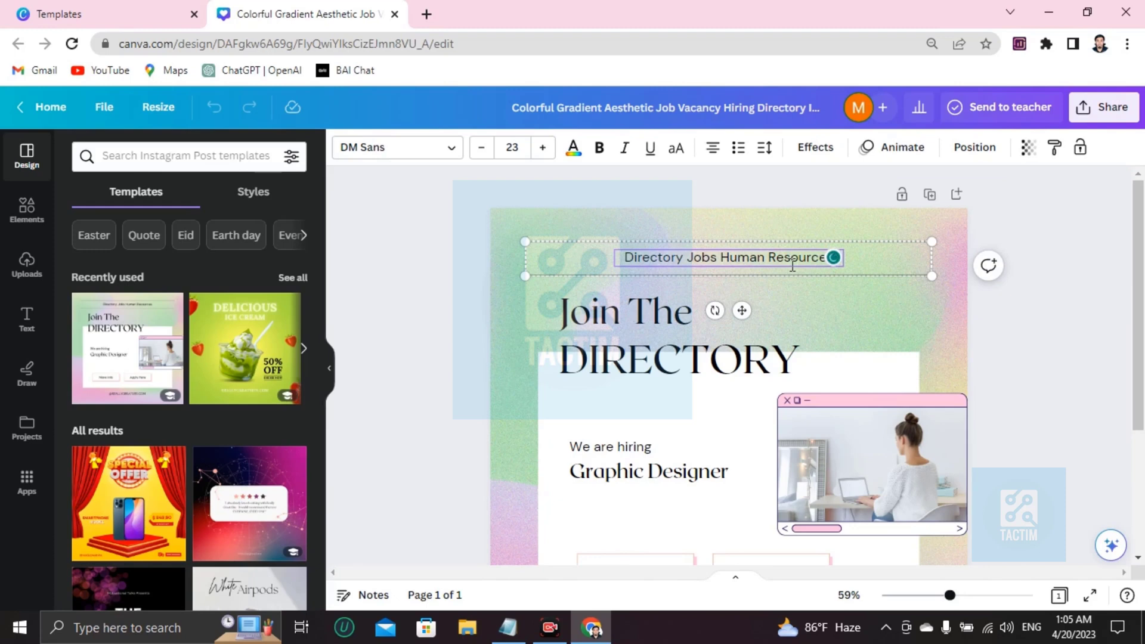
key("BackSpace")
key("BackSpace")
key("BackSpace")
key("BackSpace")
key("BackSpace")
key("BackSpace")
key("BackSpace")
key("BackSpace")
key("BackSpace")
key("BackSpace")
key("BackSpace")
key("BackSpace")
key("BackSpace")
key("BackSpace")
key("BackSpace")
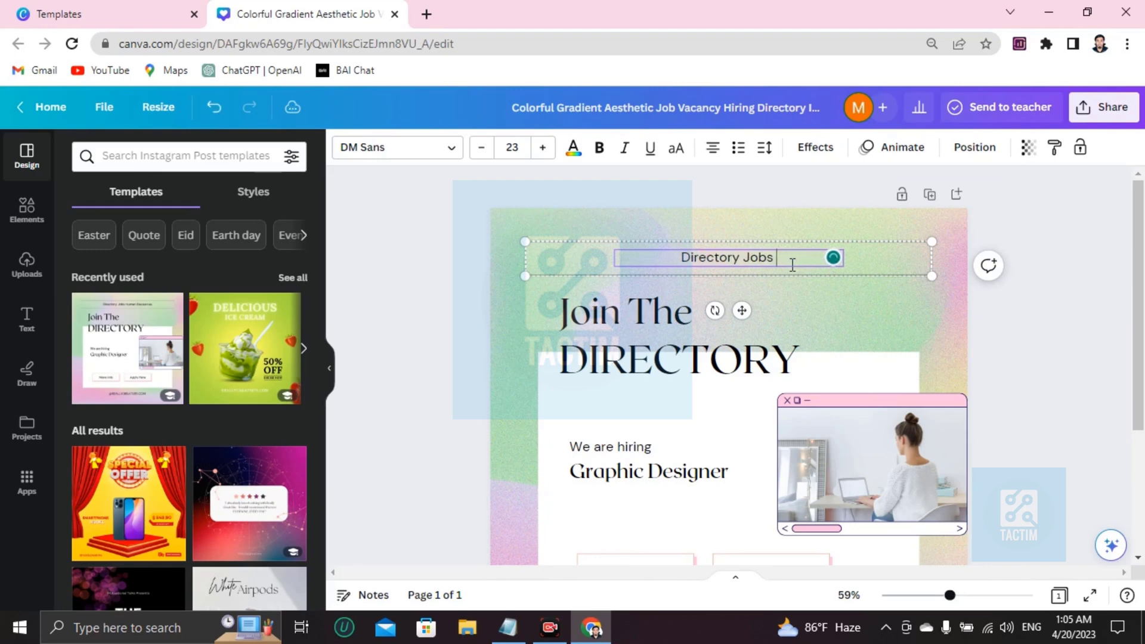
type("Business A")
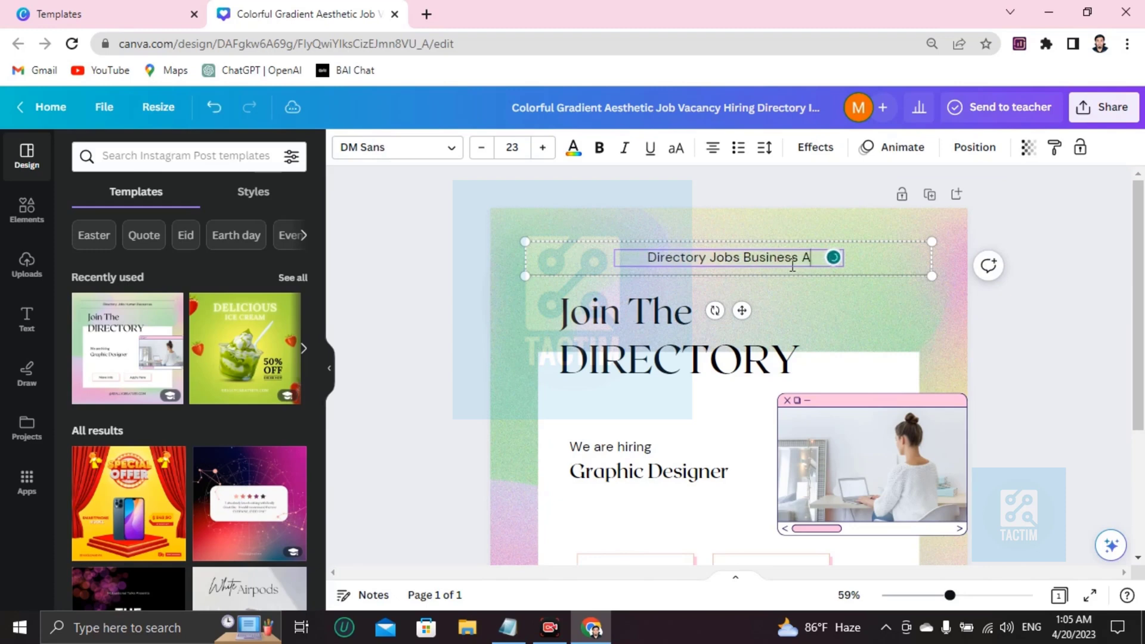
type("nalys")
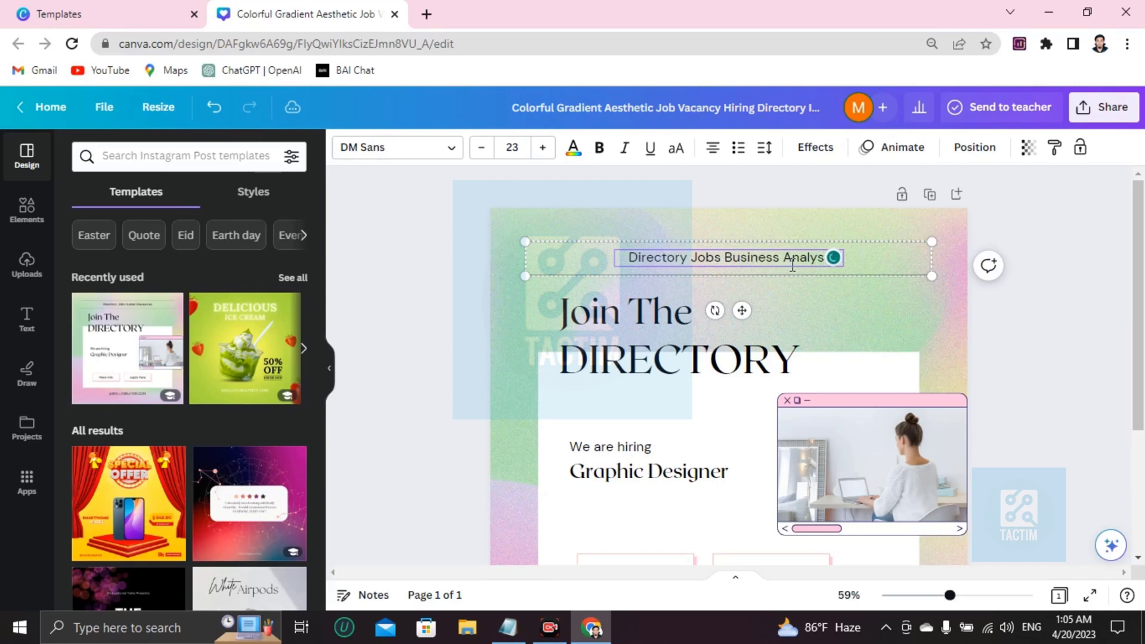
left_click(685, 429)
Step: Make the Directory Jobs Business Analyst header red and bold
double_click(696, 255)
triple_click(696, 251)
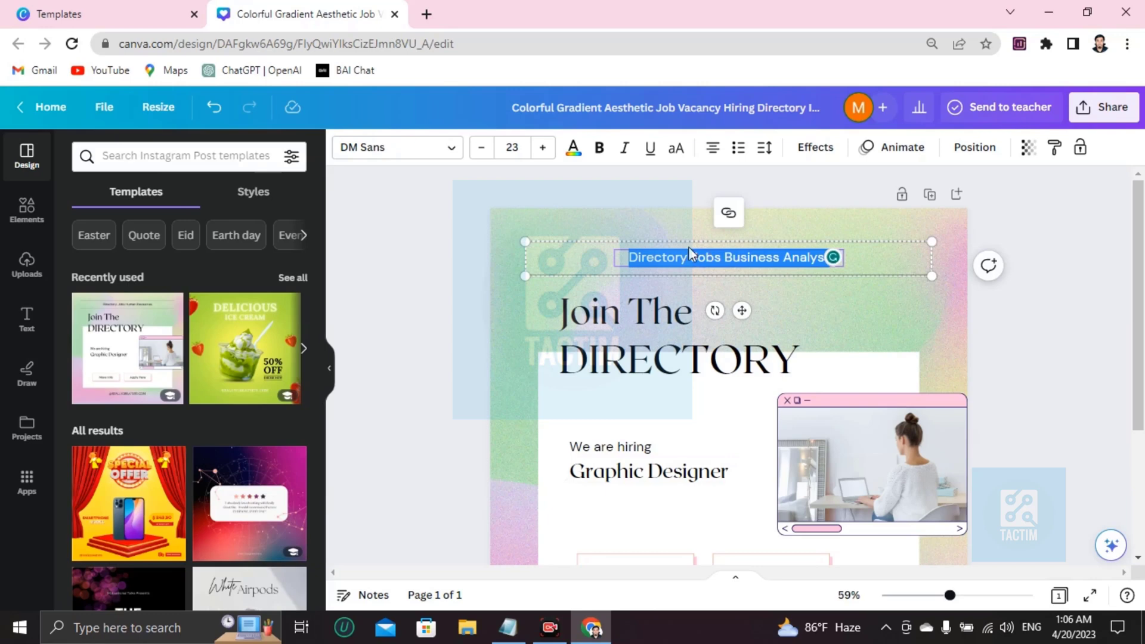
left_click(573, 147)
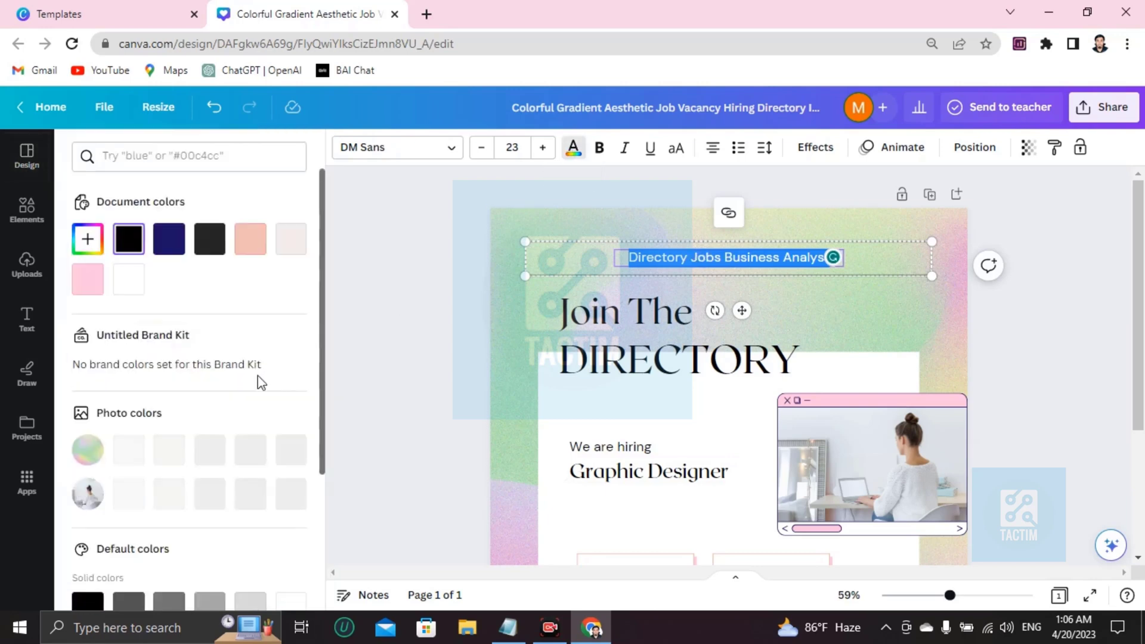
scroll(260, 382, "down", 3)
left_click(88, 453)
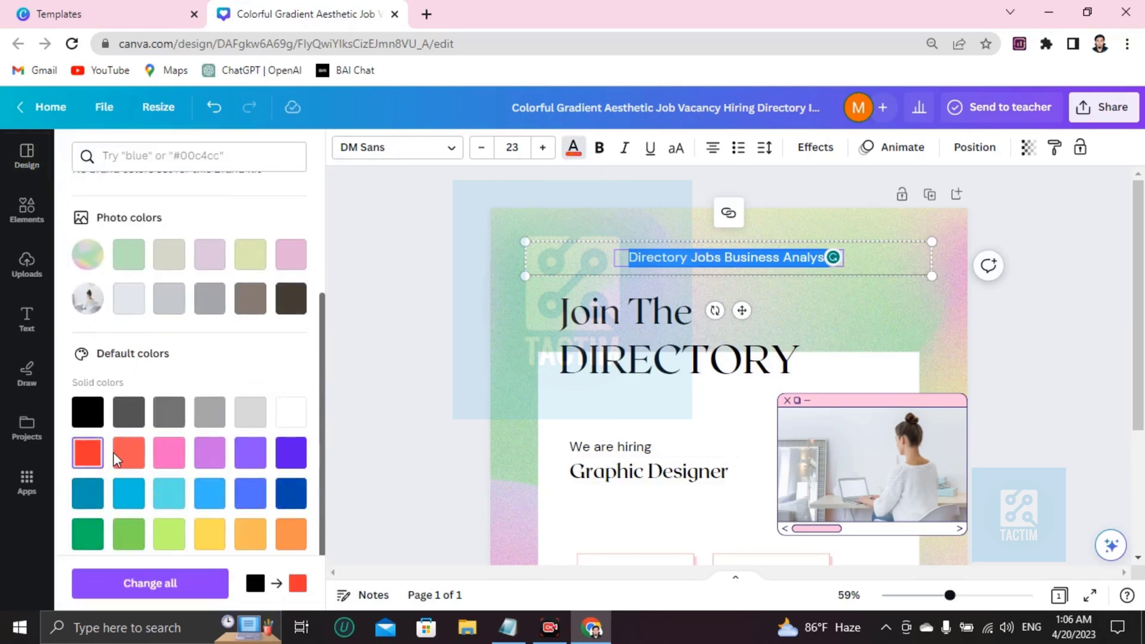
left_click(704, 426)
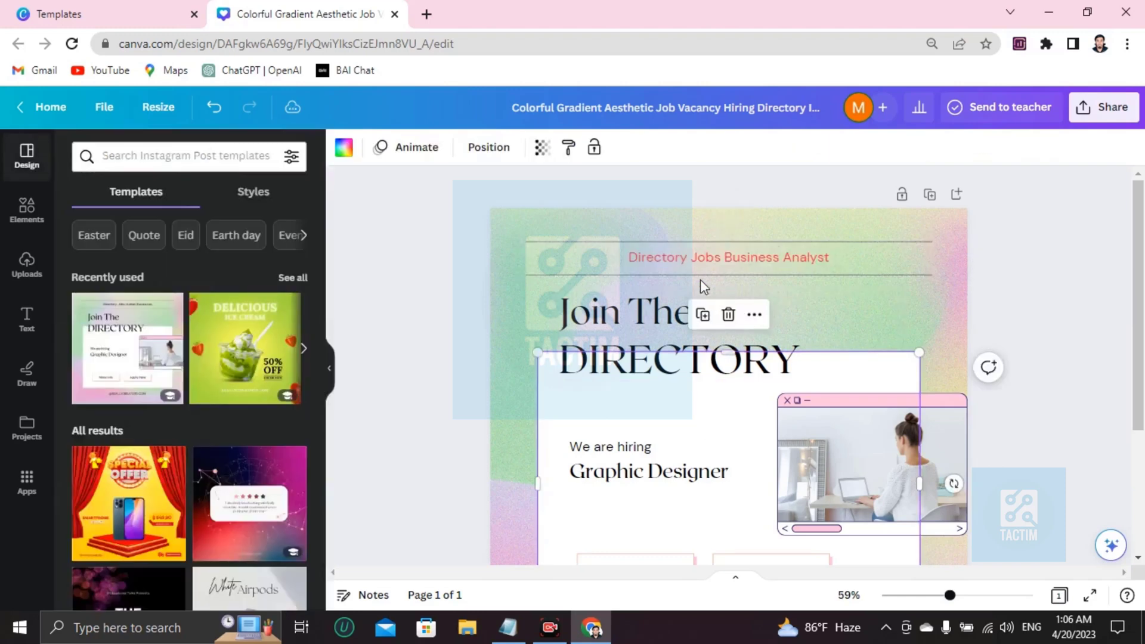
double_click(737, 258)
left_click(599, 150)
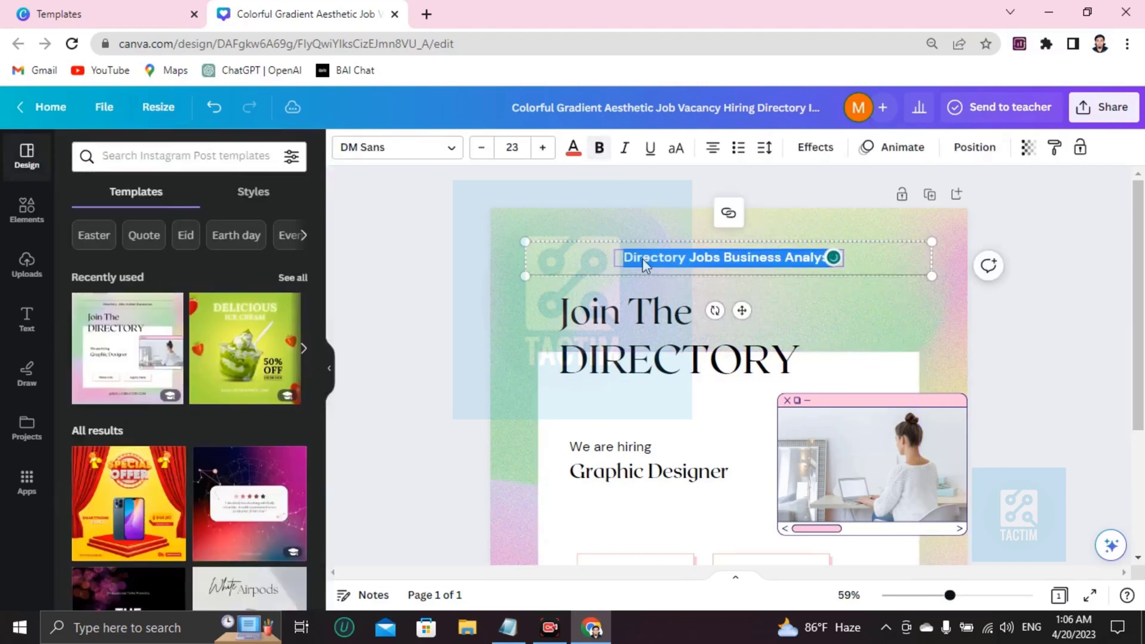
left_click(718, 376)
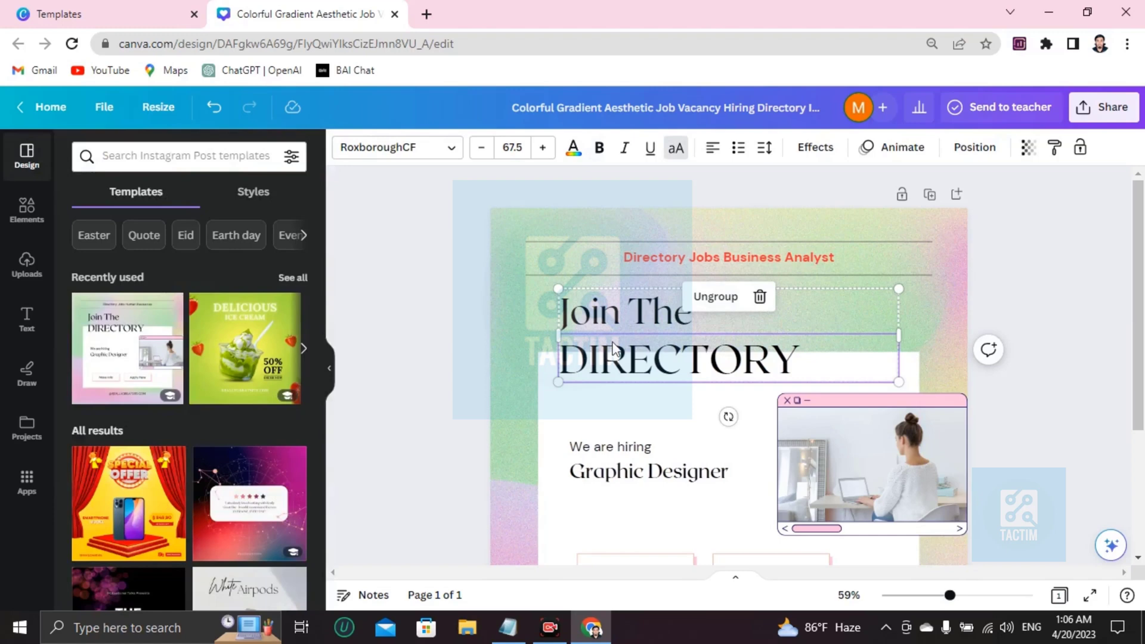
Step: Replace the 'Graphic Designer' job title with 'Business Analyst'
scroll(616, 347, "down", 3)
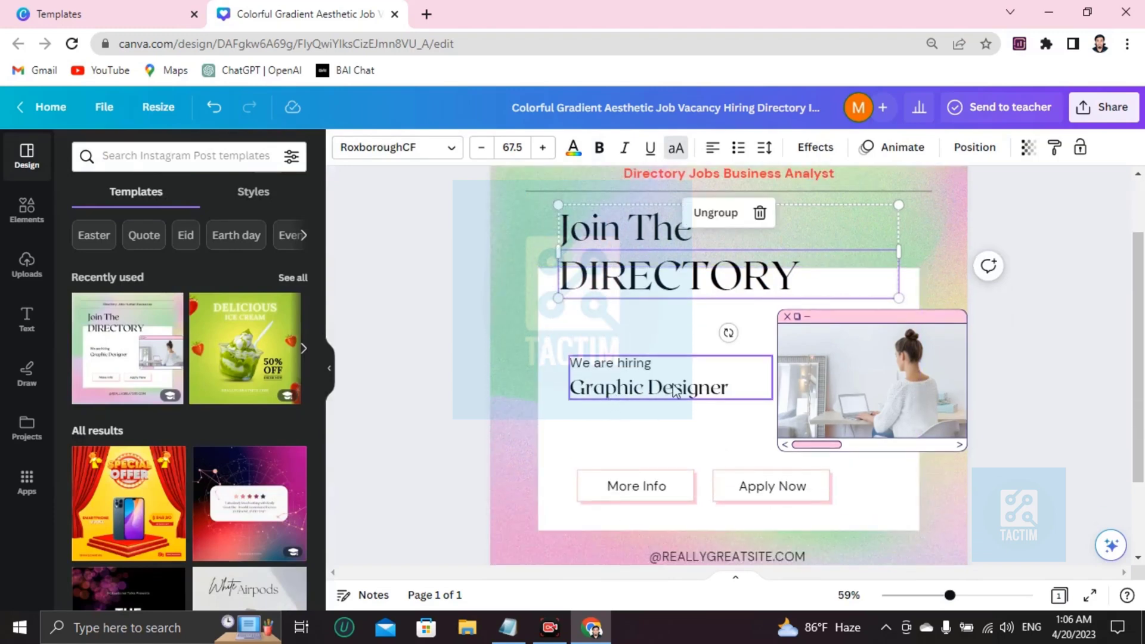
double_click(739, 391)
left_click(738, 387)
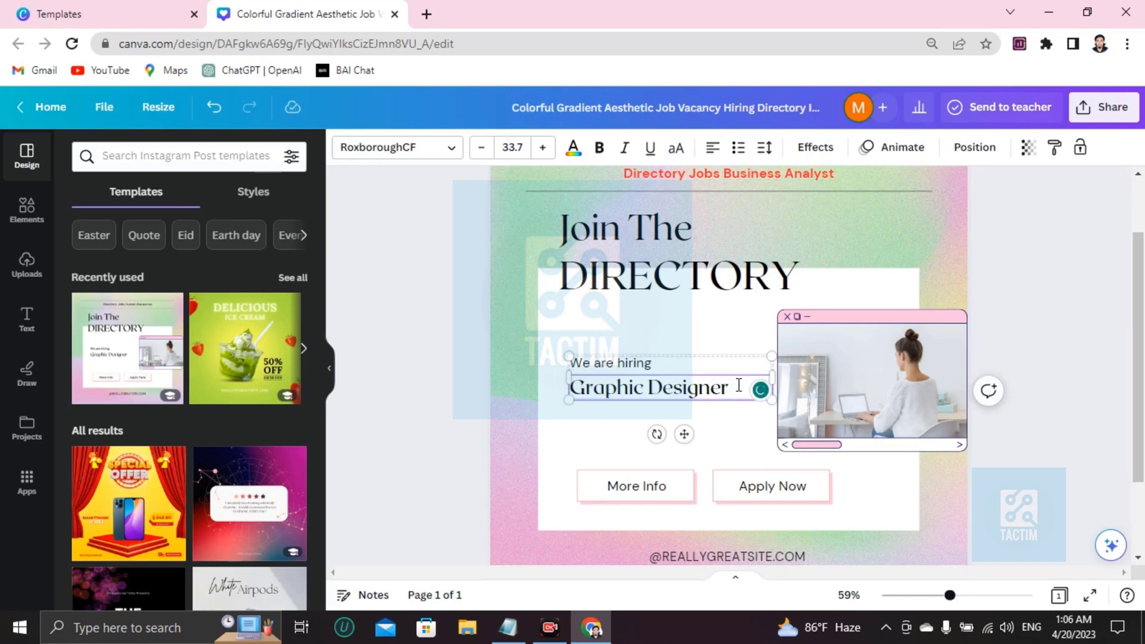
key("BackSpace")
key("BackSpace")
key("BackSpace")
key("BackSpace")
key("BackSpace")
key("BackSpace")
key("BackSpace")
key("BackSpace")
key("BackSpace")
key("BackSpace")
key("BackSpace")
key("BackSpace")
key("BackSpace")
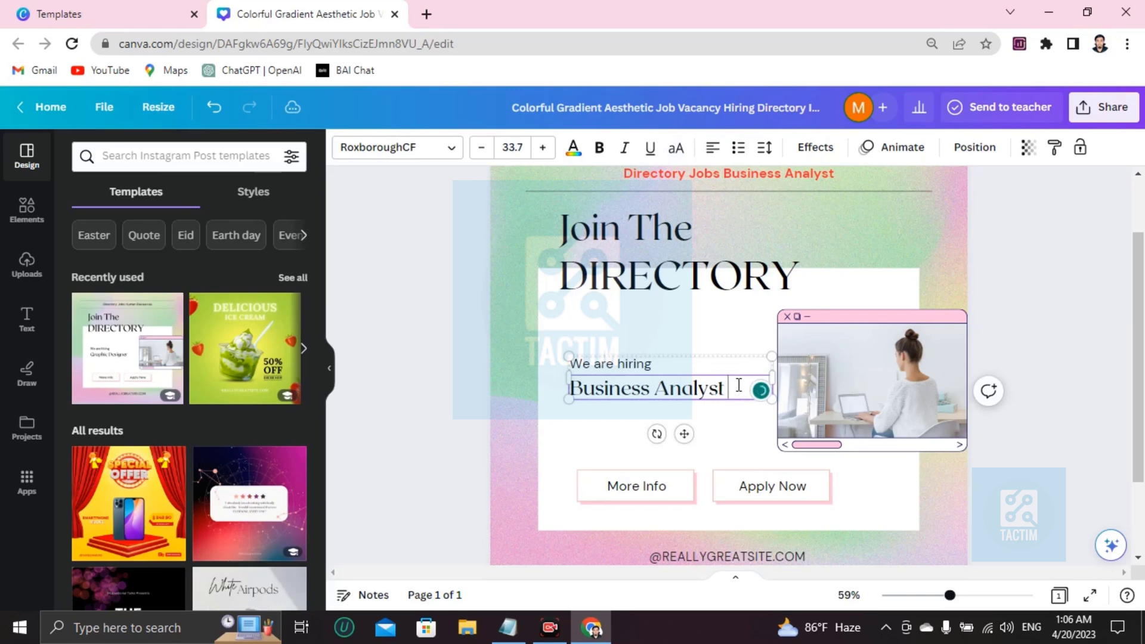
Step: Make the Business Analyst title bold and purple
triple_click(629, 388)
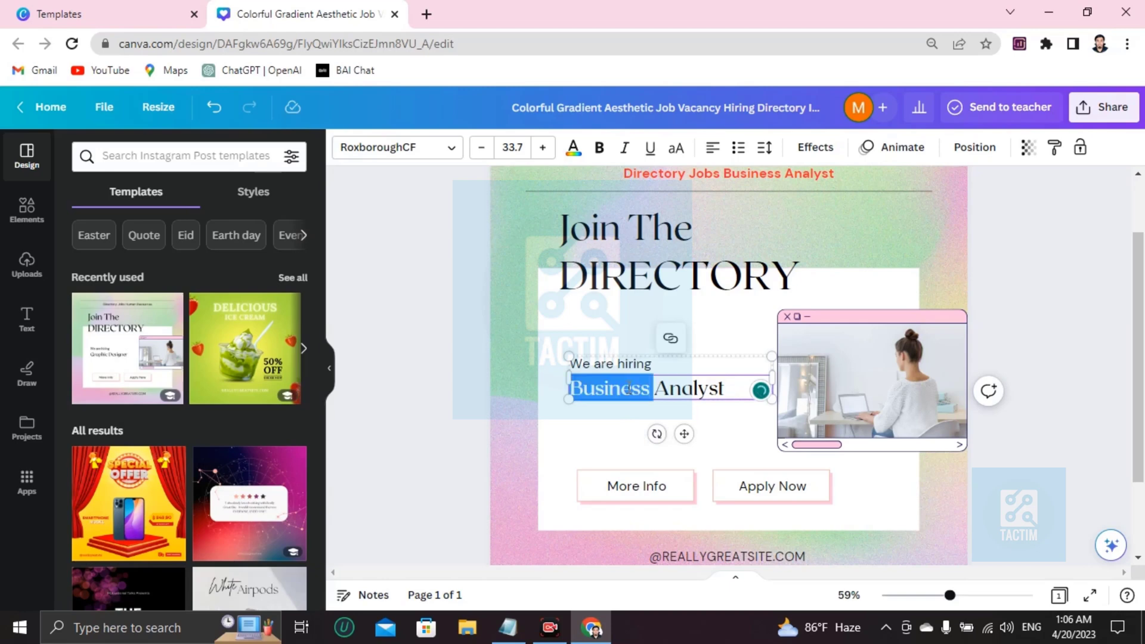
left_click(575, 153)
left_click(598, 147)
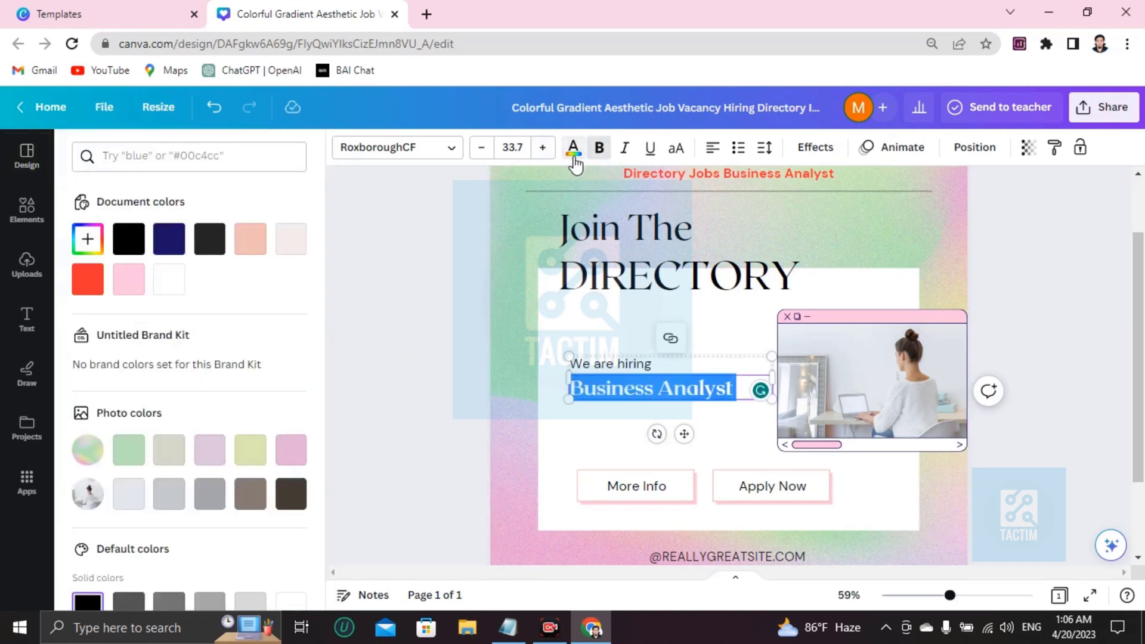
scroll(149, 459, "down", 3)
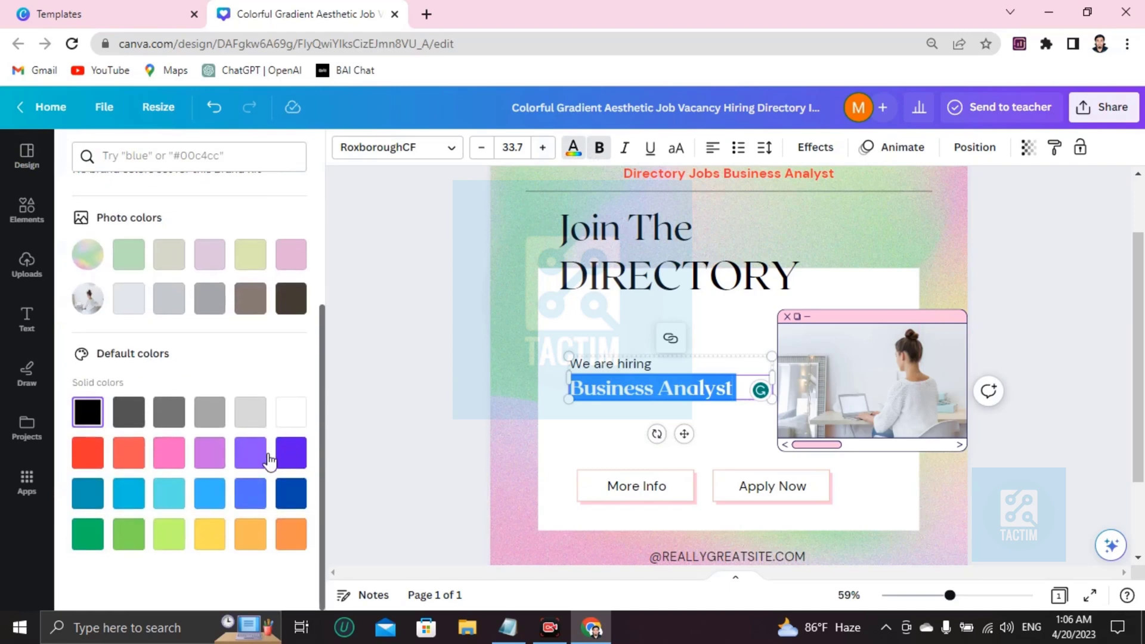
left_click(644, 422)
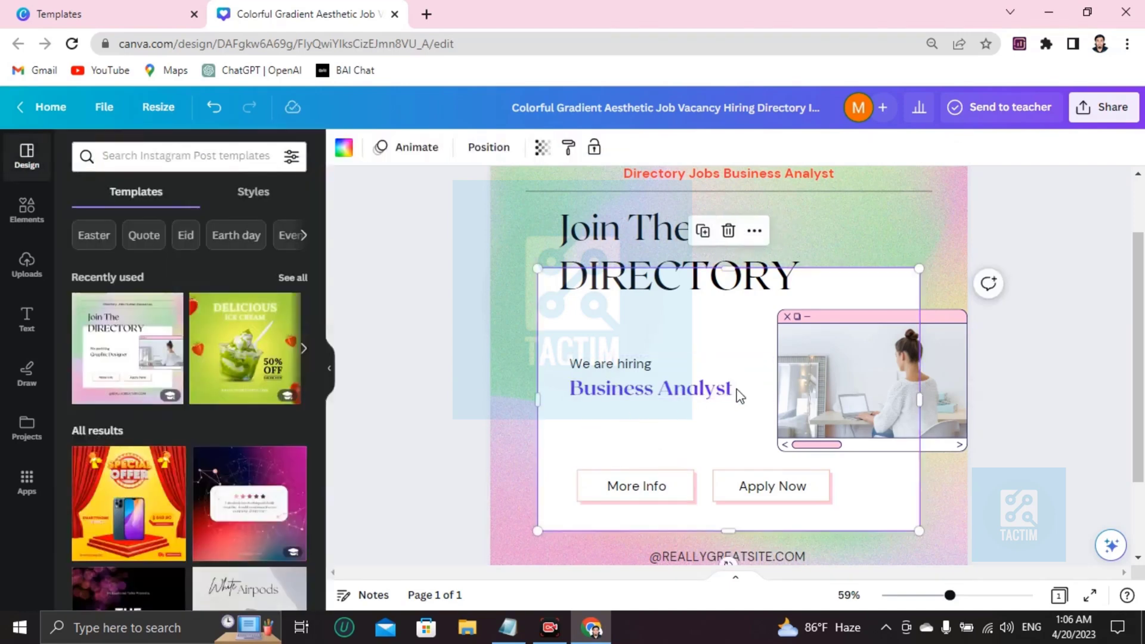
scroll(739, 396, "down", 2)
scroll(728, 401, "up", 3)
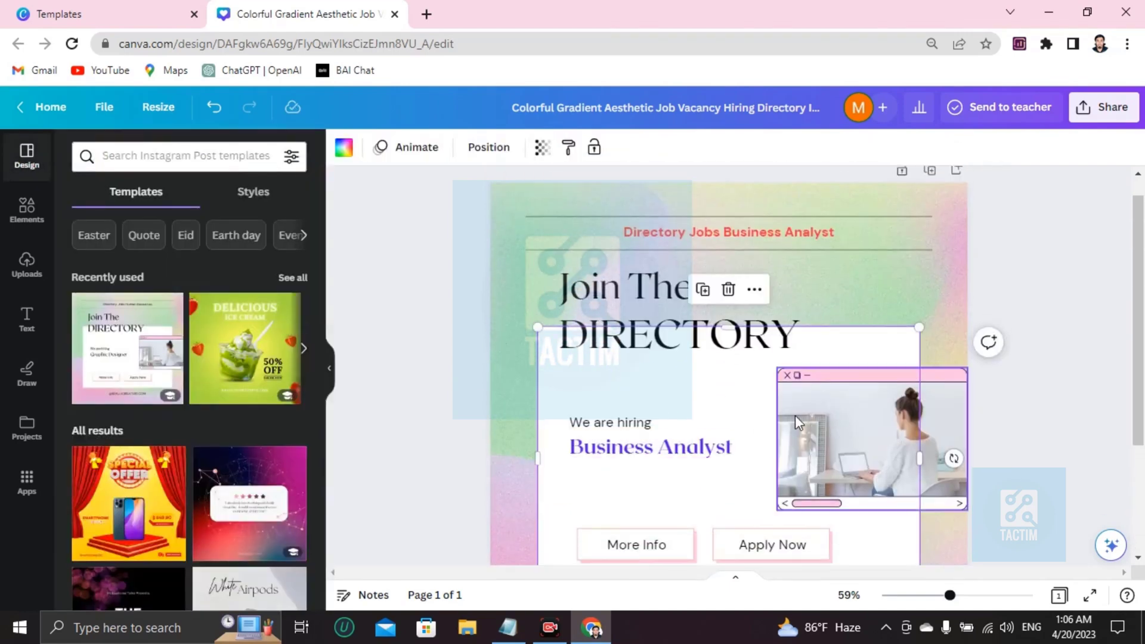
Step: Remove the woman-at-desk photo from the window frame and drag in an uploaded portrait
left_click(818, 439)
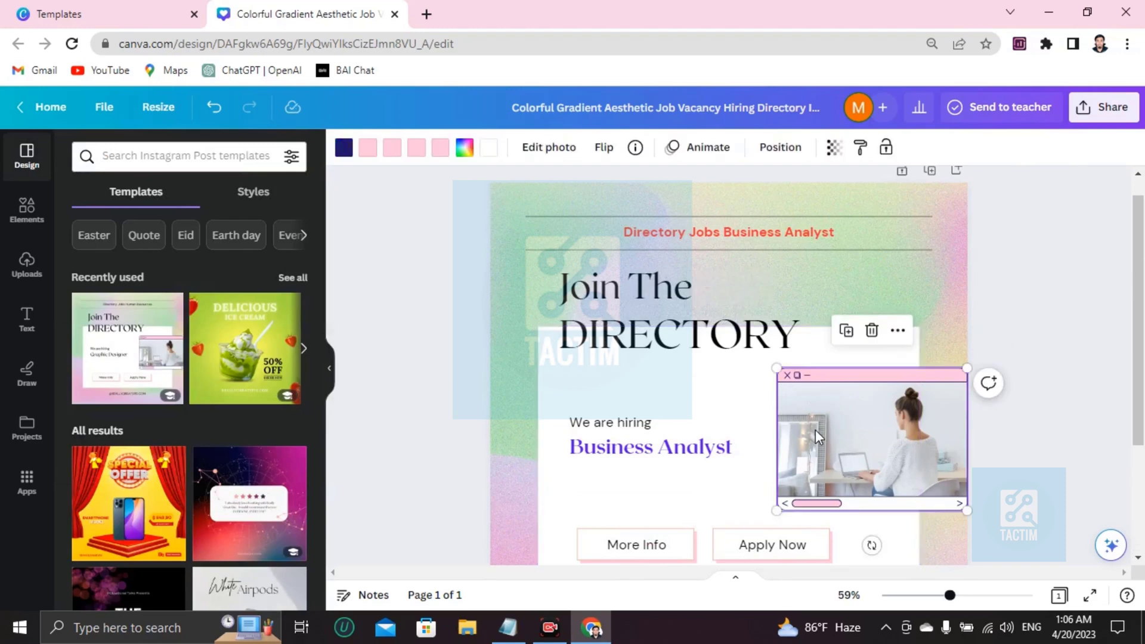
key("Delete")
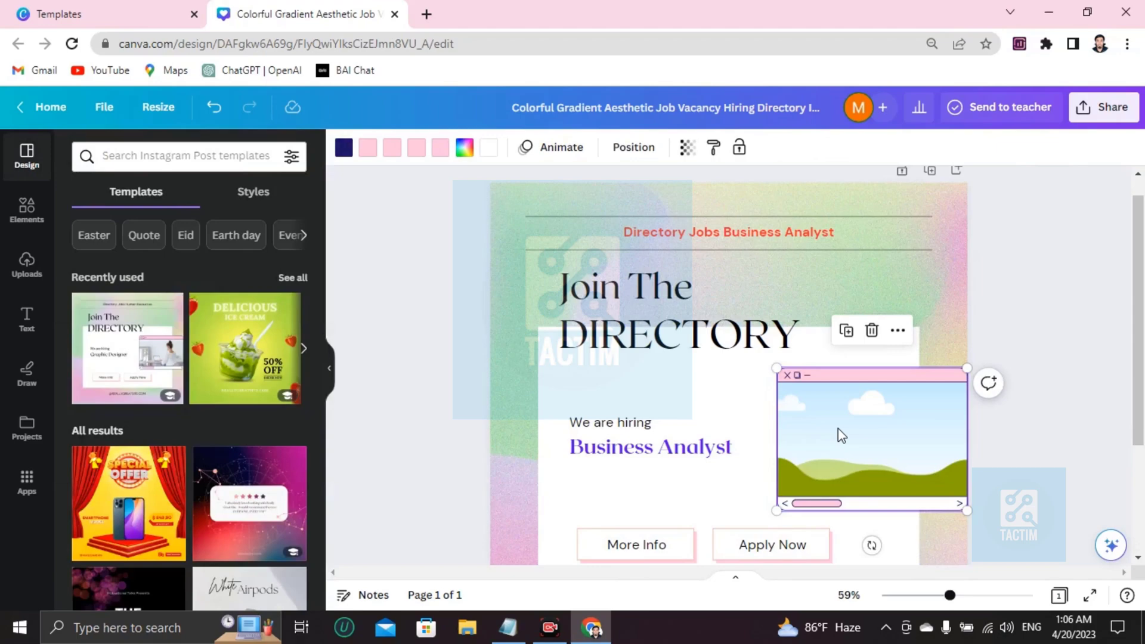
left_click(12, 261)
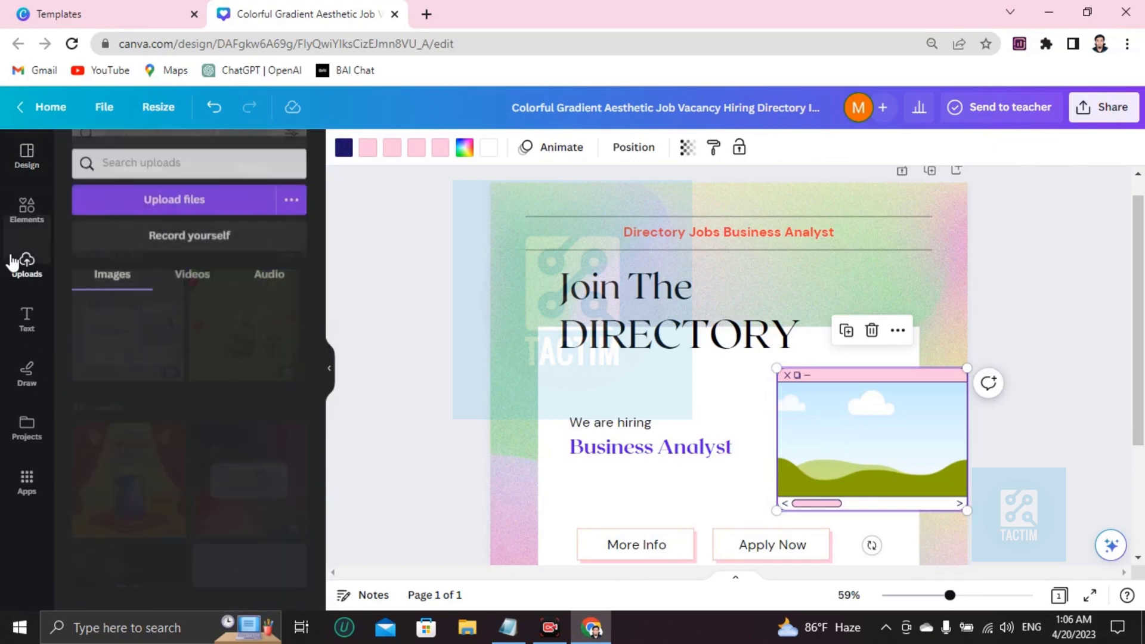
left_click(161, 193)
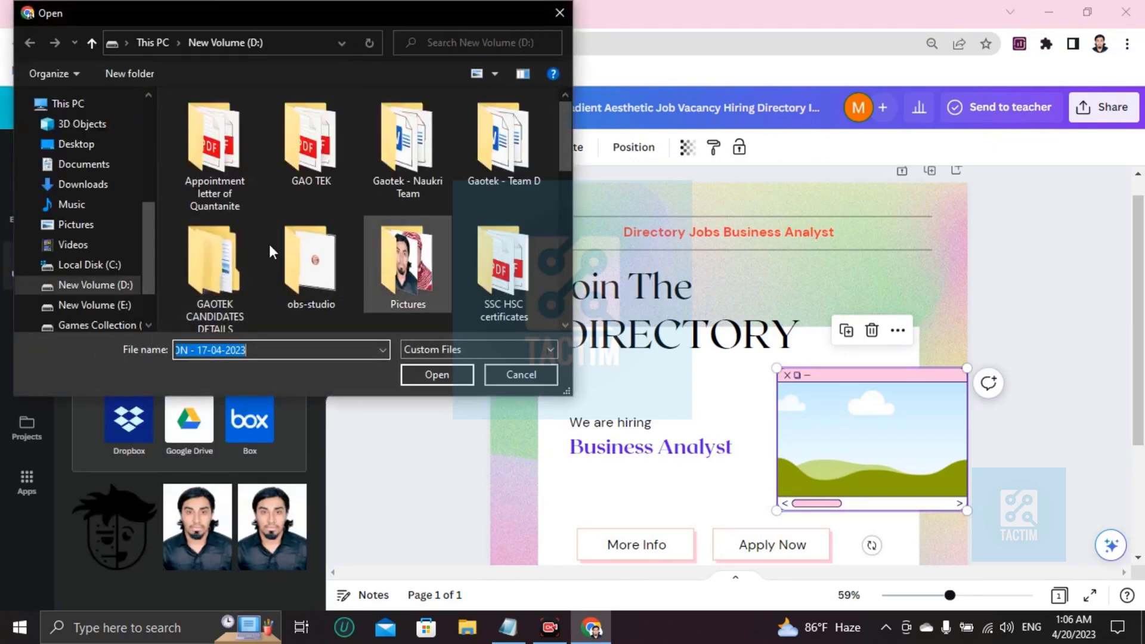
left_click(519, 374)
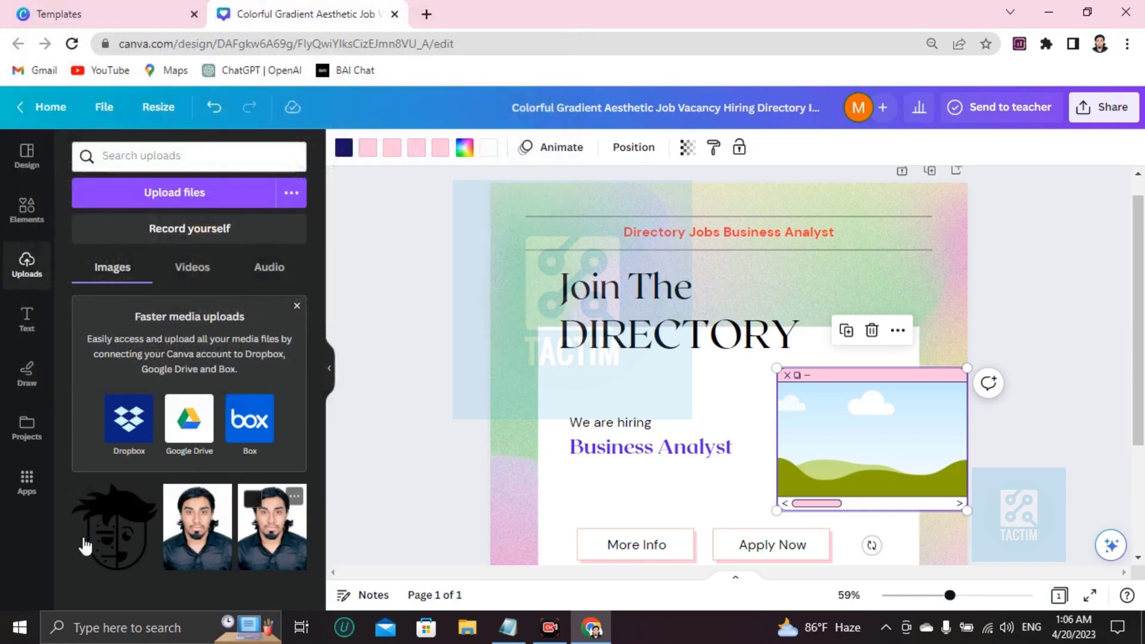
left_click_drag(194, 541, 908, 437)
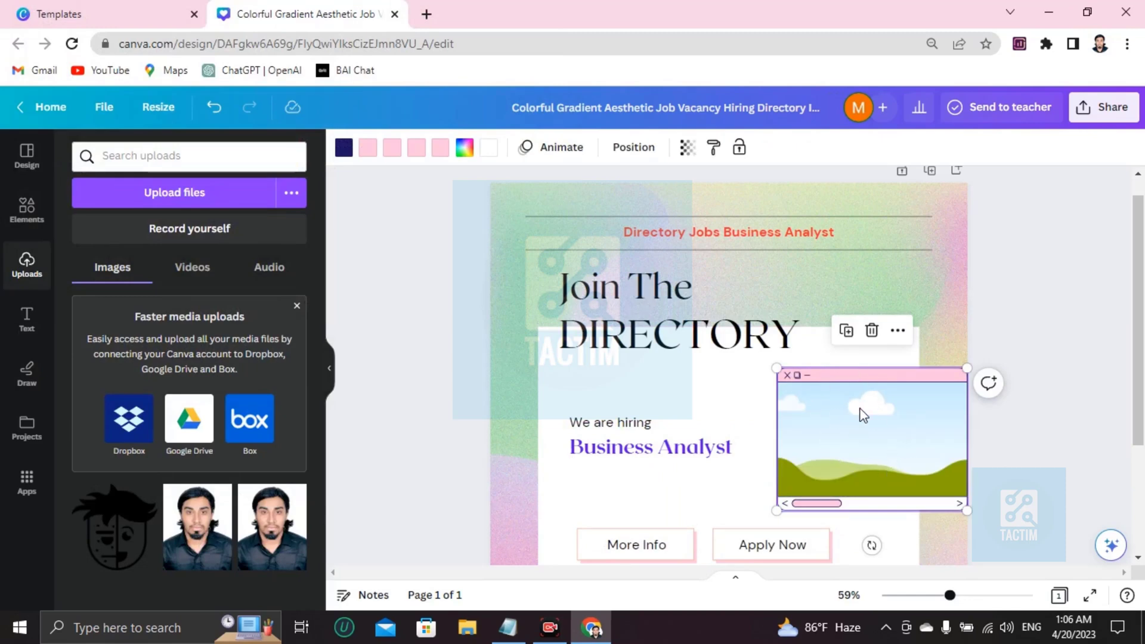
Step: Search Elements for 'business analyst' and place the woman-drawing-a-chart photo in the window frame
left_click(24, 209)
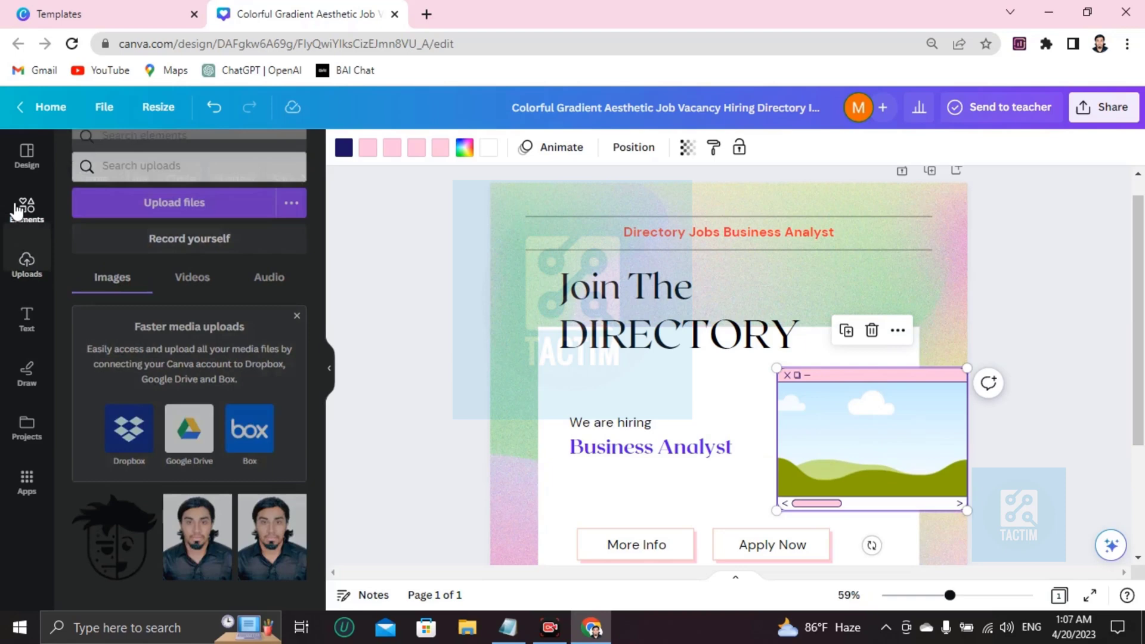
left_click(226, 164)
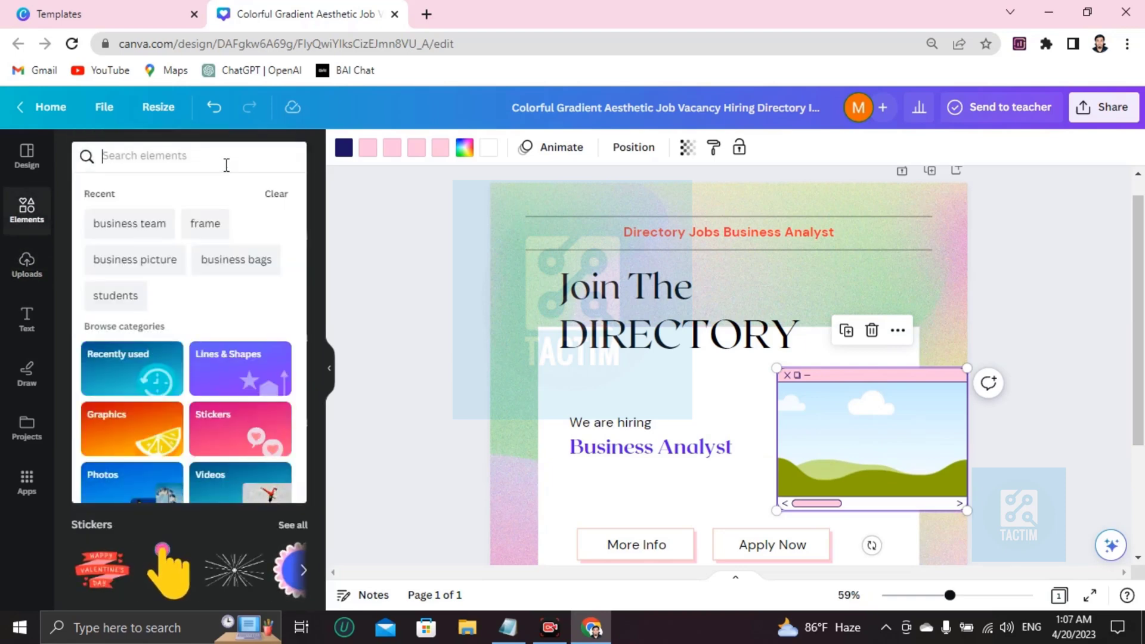
type("business analyst'")
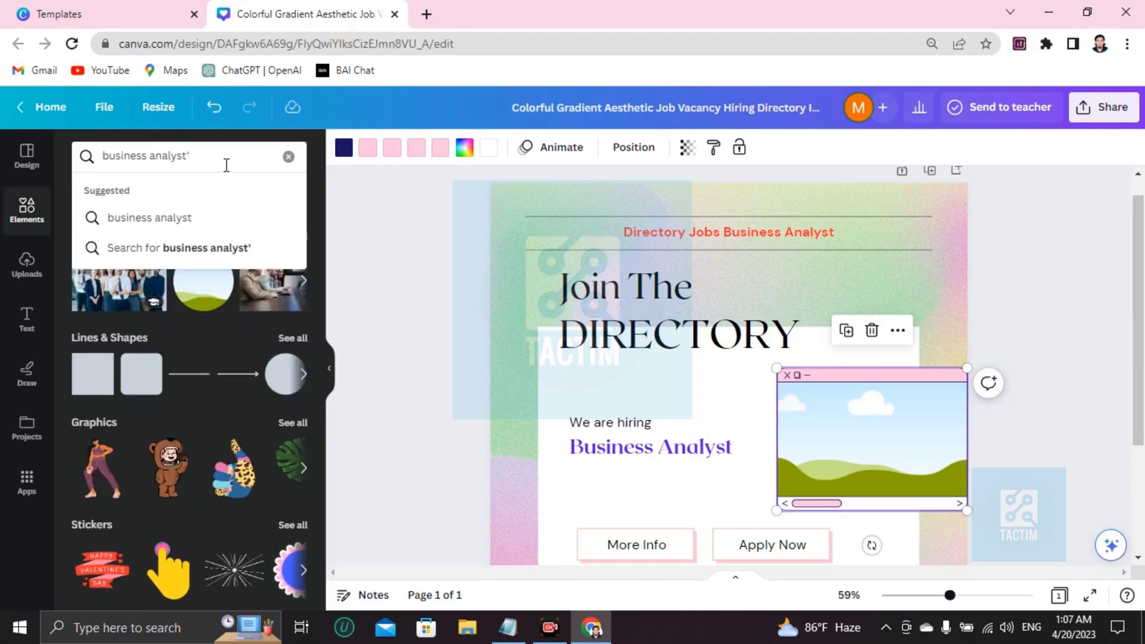
key("Return")
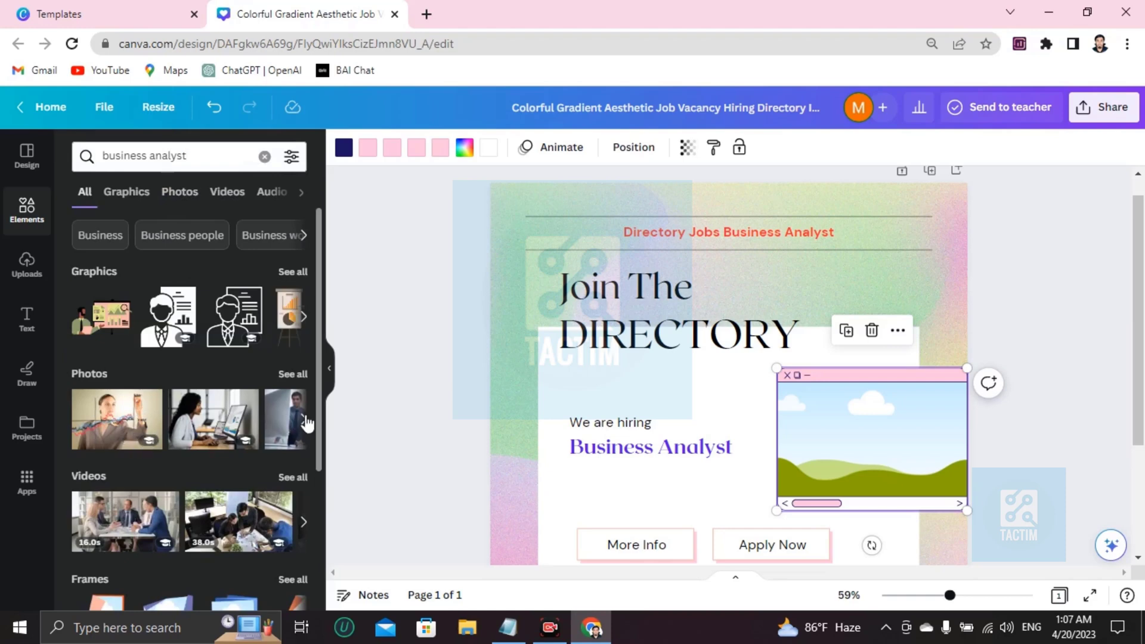
left_click(148, 398)
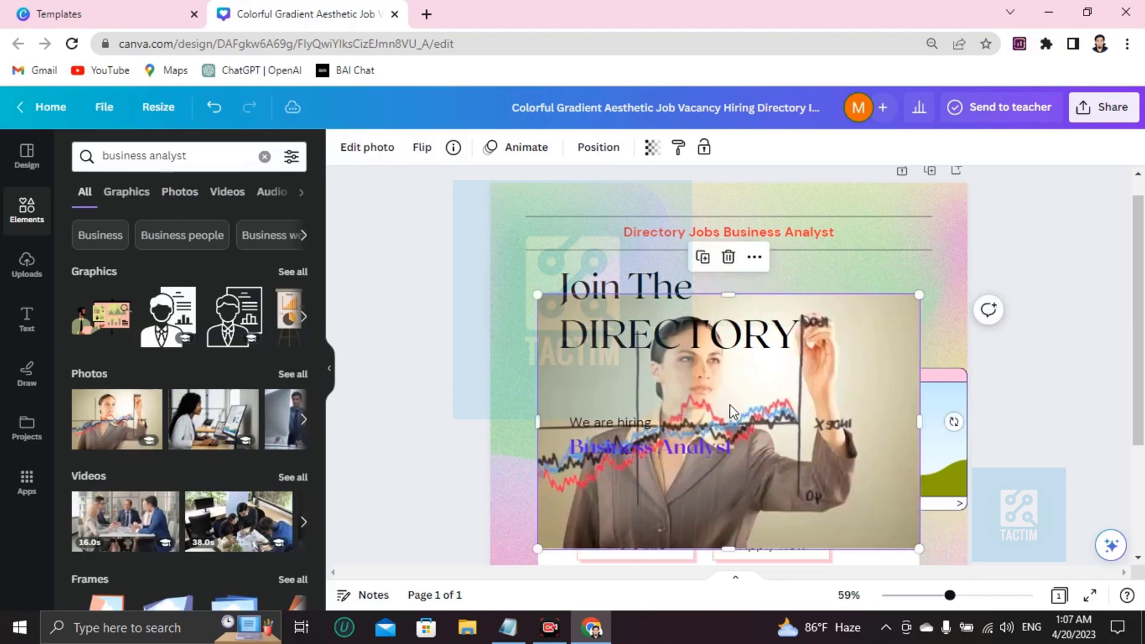
left_click_drag(715, 394, 859, 421)
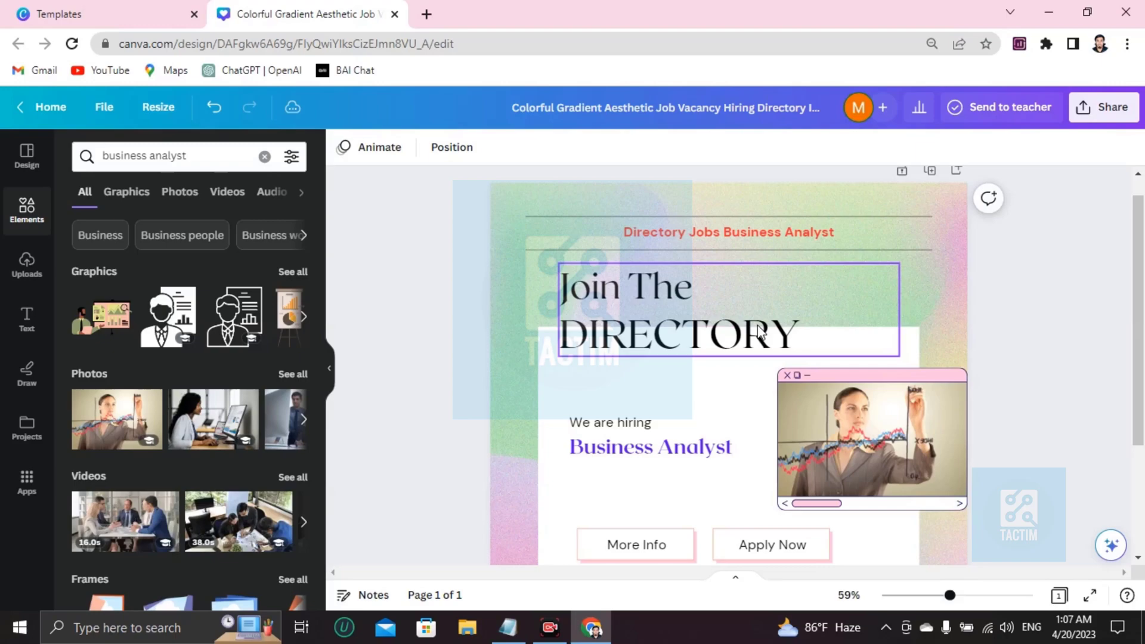
Step: Nudge the More Info button slightly and turn its text red
scroll(755, 336, "down", 3)
scroll(755, 332, "up", 3)
scroll(754, 333, "down", 3)
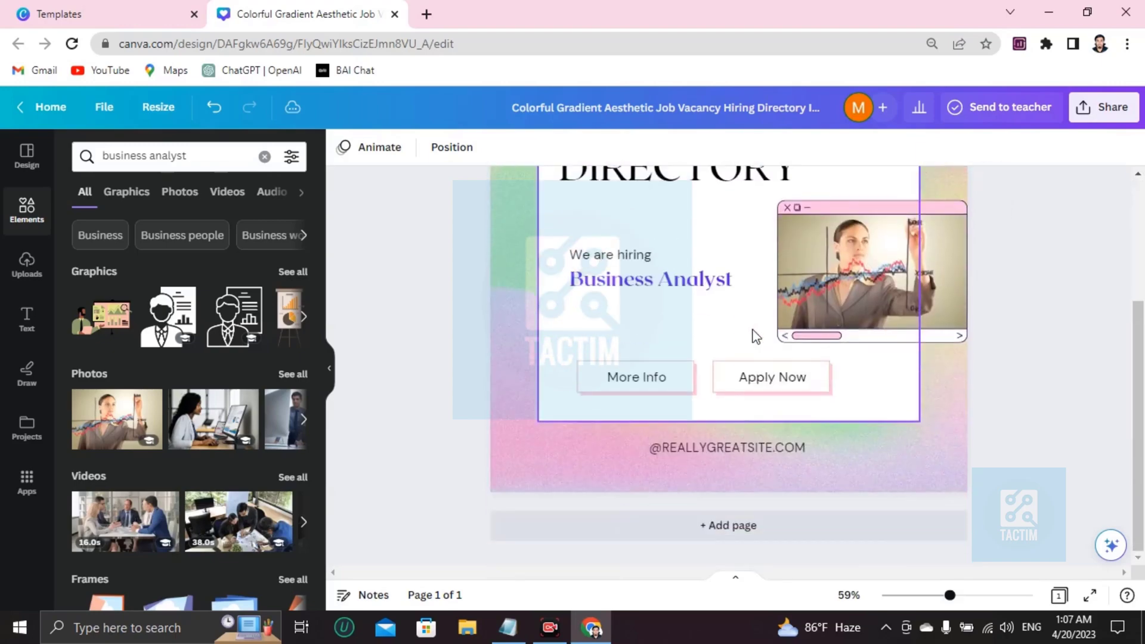
left_click(622, 388)
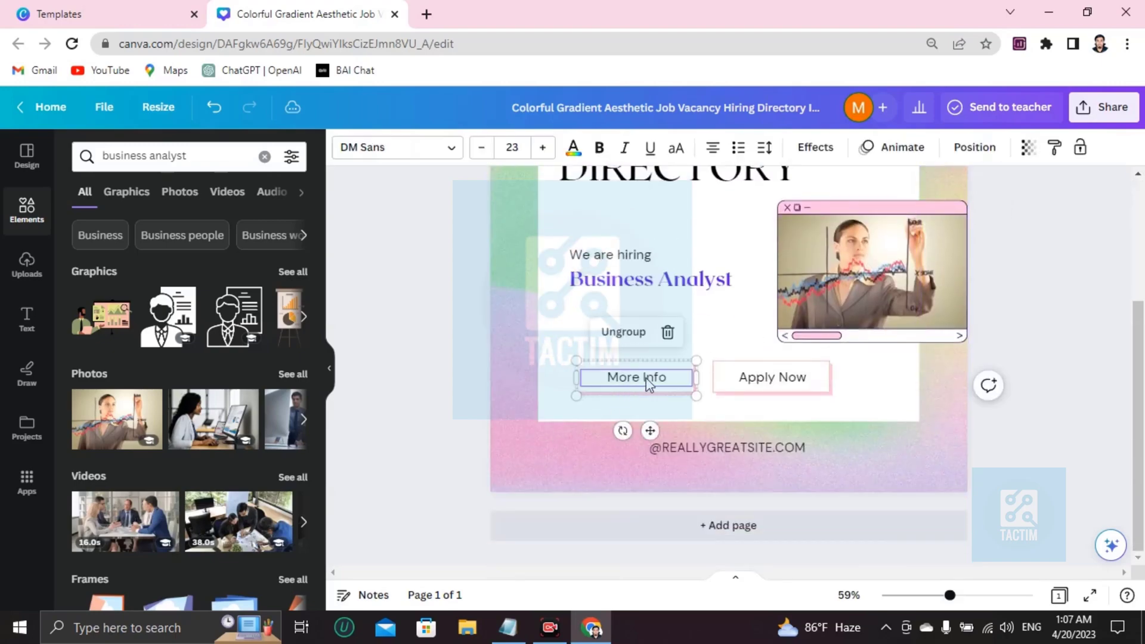
left_click_drag(607, 383, 582, 372)
left_click(560, 365)
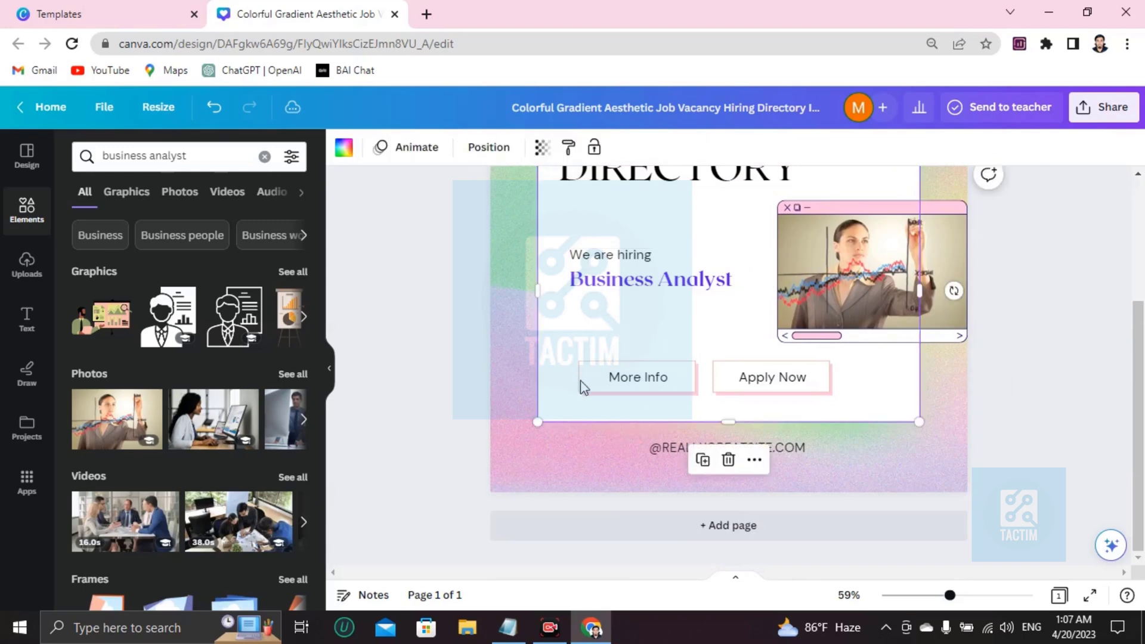
left_click(596, 388)
double_click(631, 380)
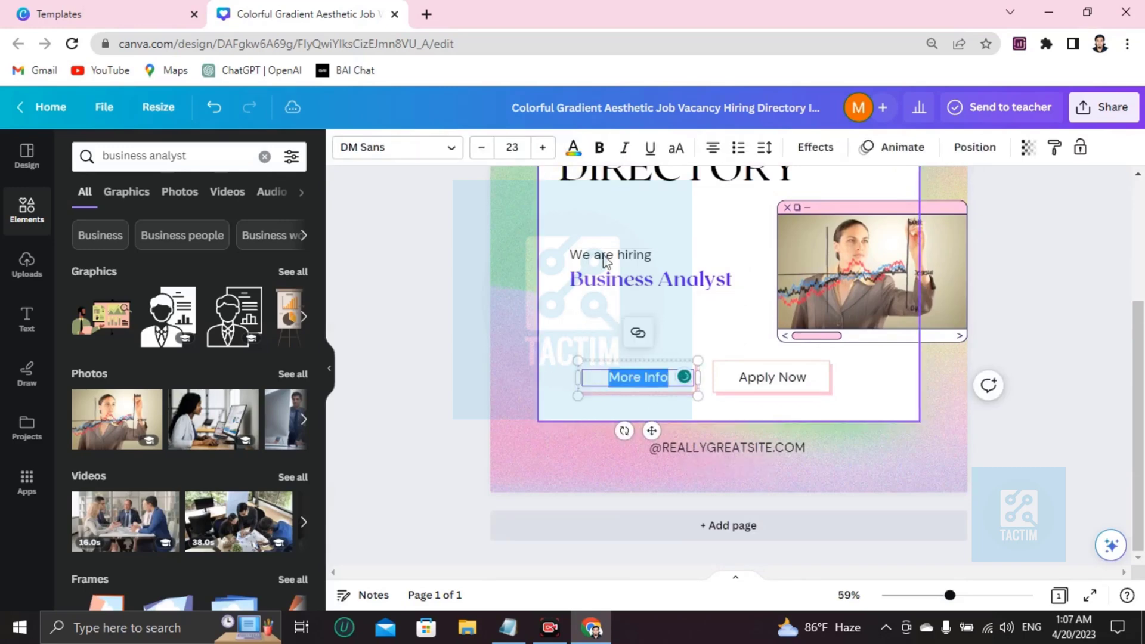
left_click(573, 147)
left_click(129, 278)
left_click(562, 304)
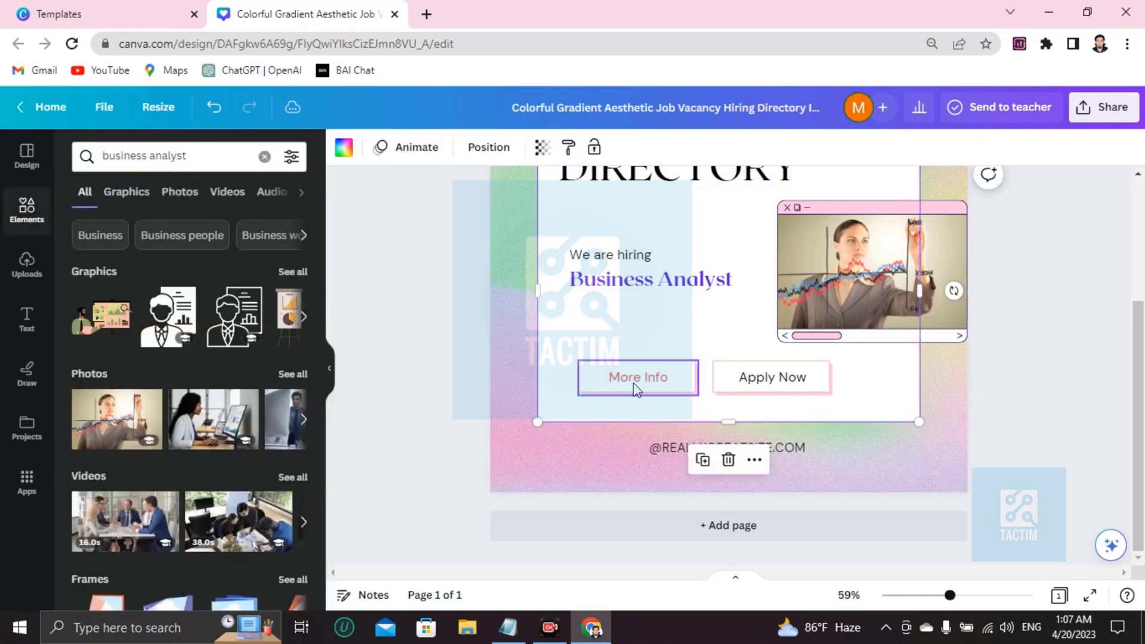
Step: Fill the Apply Now button shape with the red document colour
left_click(748, 389)
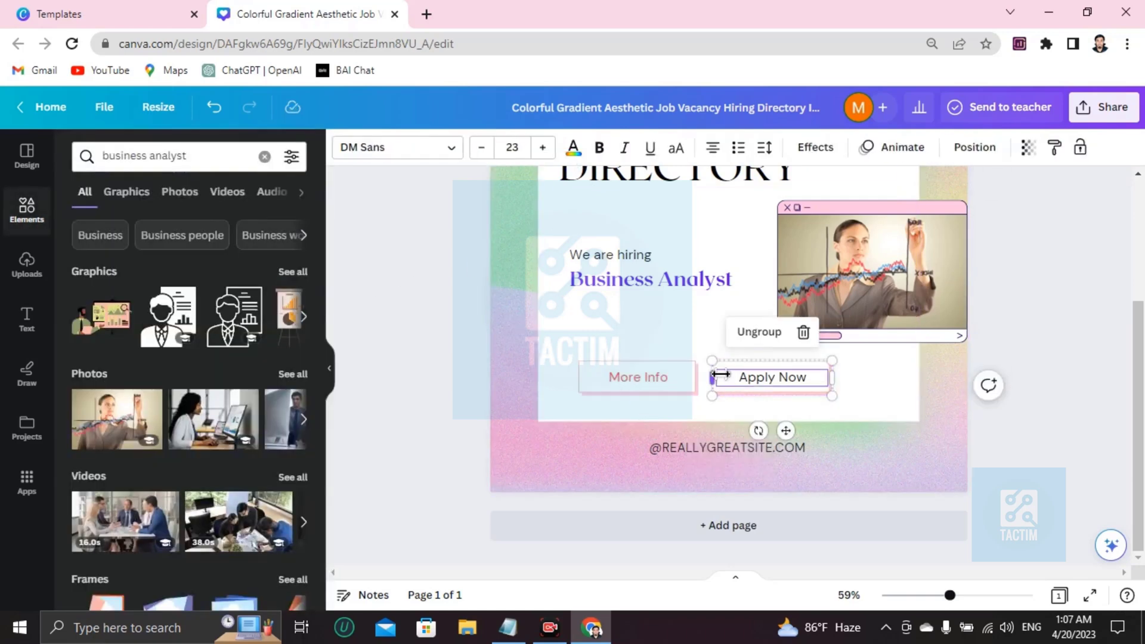
left_click(725, 377)
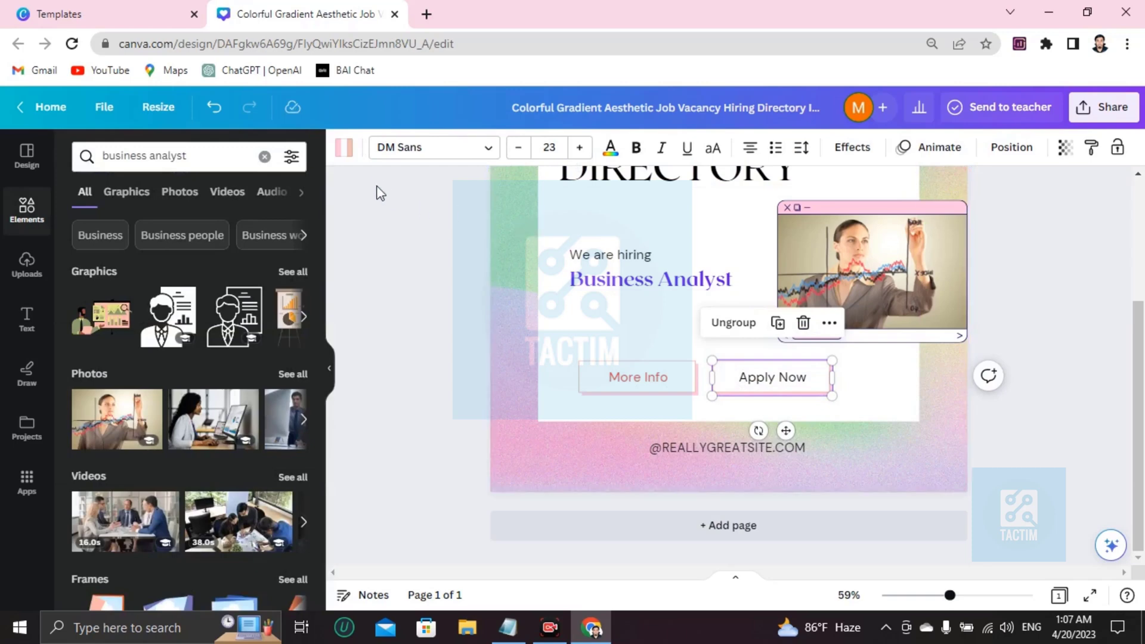
left_click(344, 156)
left_click(128, 279)
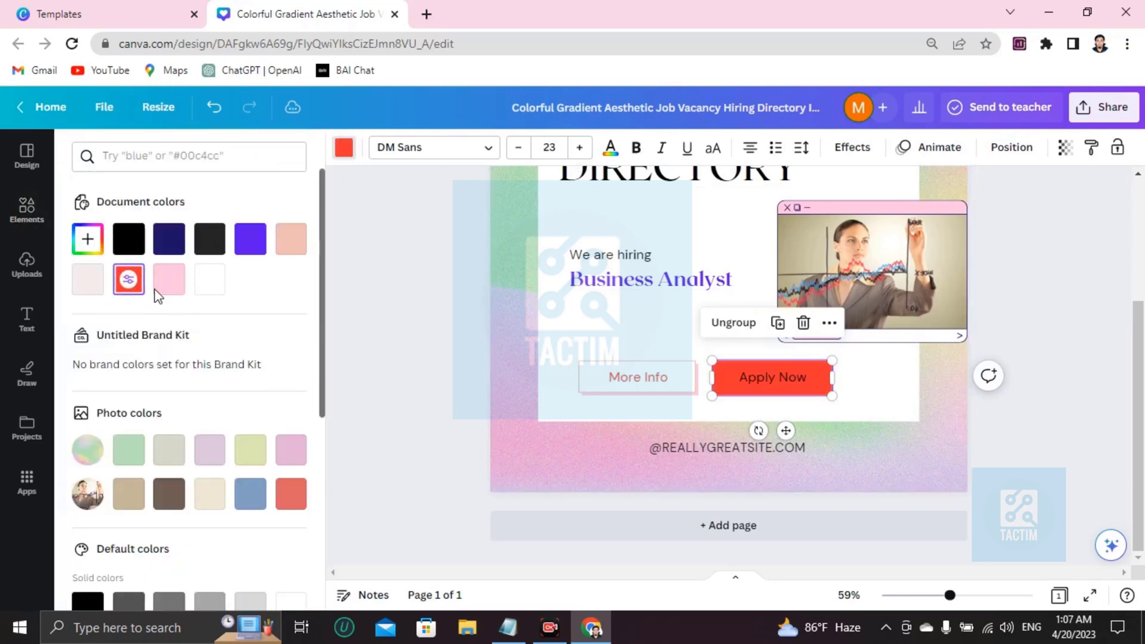
left_click(660, 346)
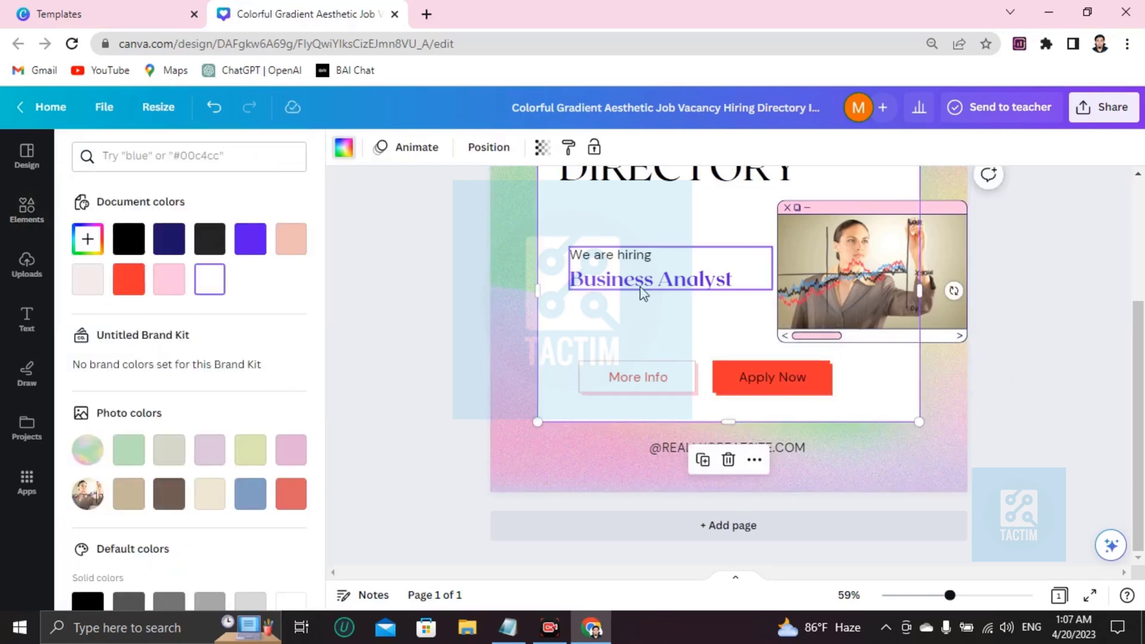
scroll(674, 381, "up", 3)
scroll(716, 489, "down", 3)
left_click(682, 451)
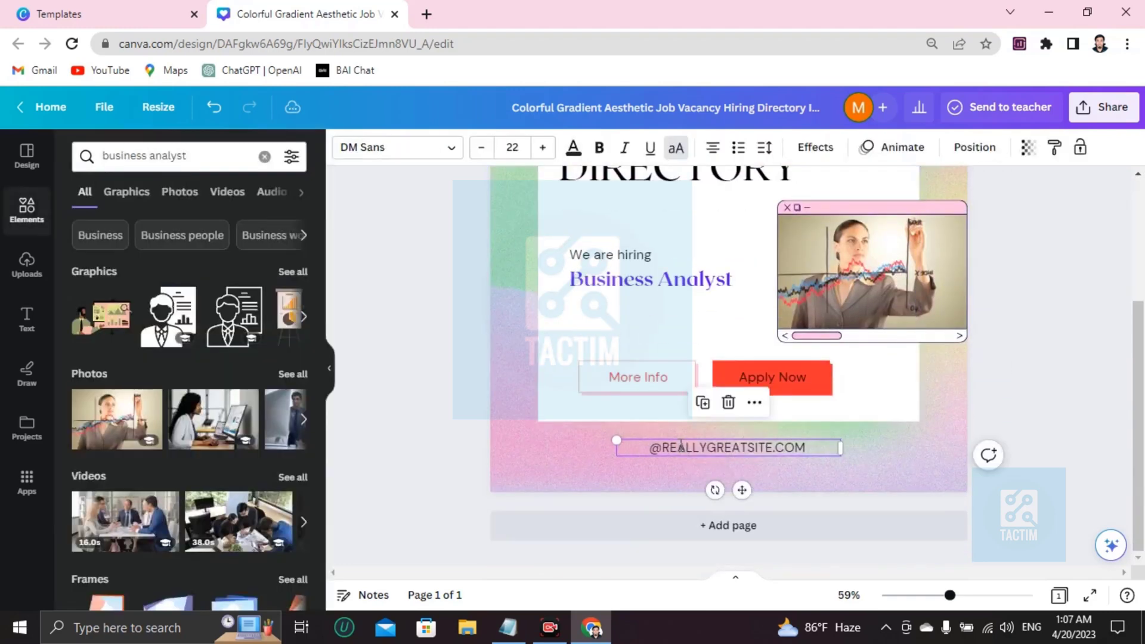
left_click(682, 449)
key("BackSpace")
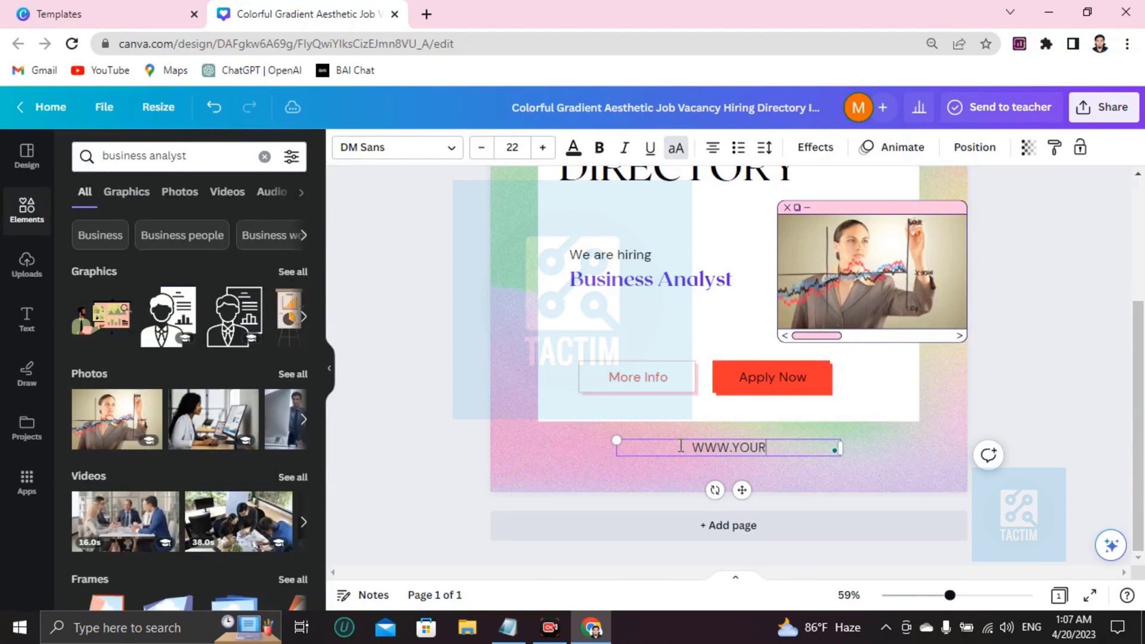
type("WWW.YOURCOMOANBT")
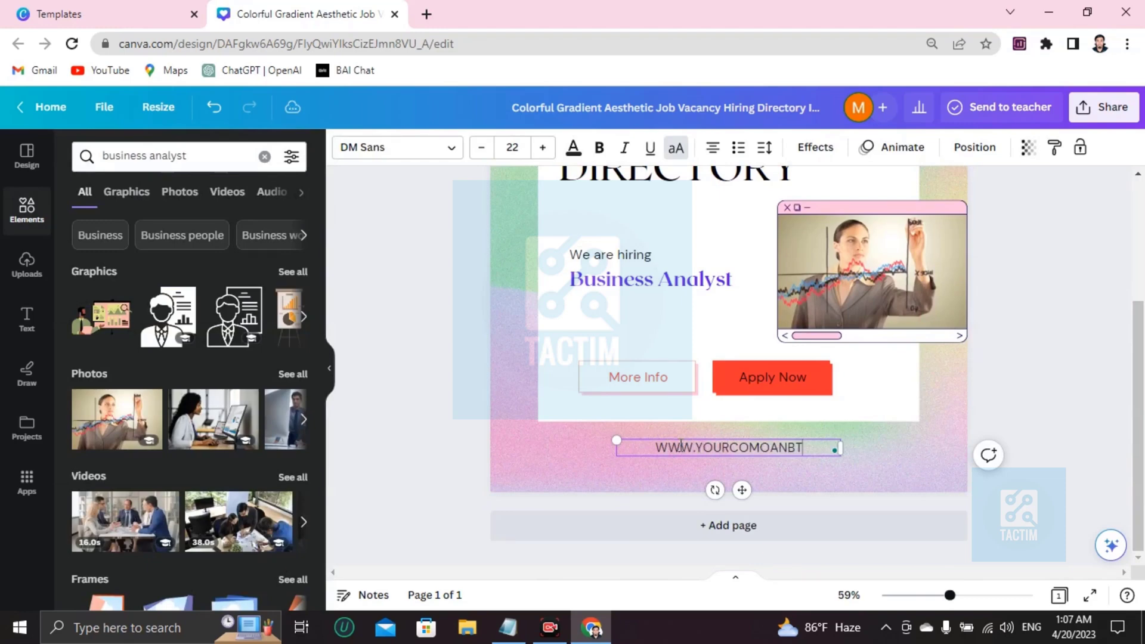
key("BackSpace")
key("BackSpace")
key("BackSpace")
key("BackSpace")
key("BackSpace")
type("P")
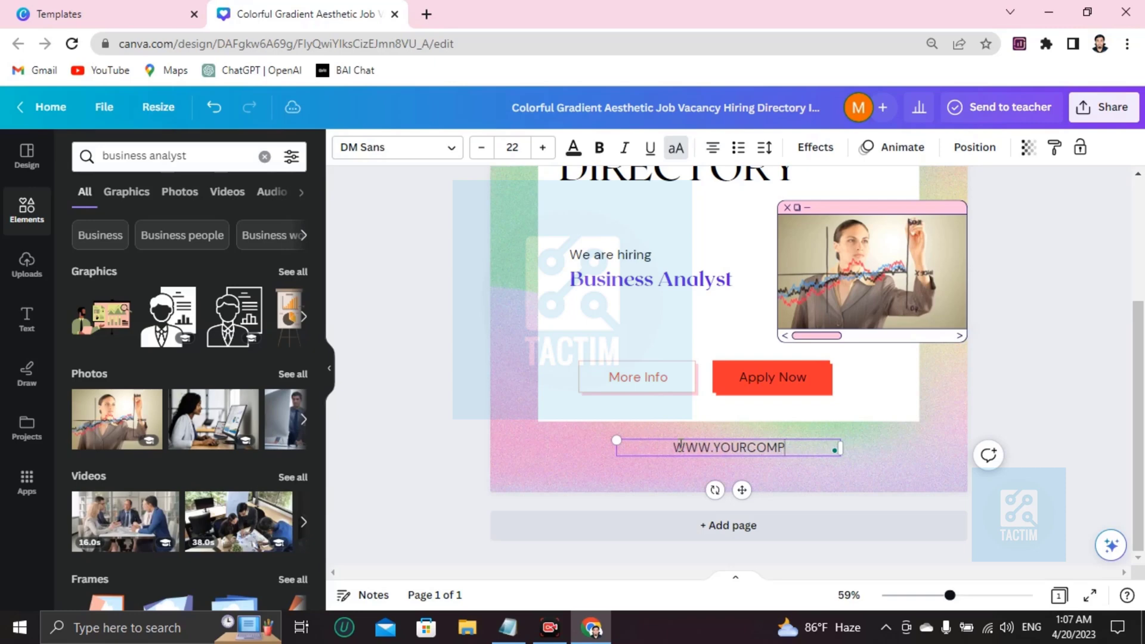
type("ANI")
key("BackSpace")
key("BackSpace")
key("BackSpace")
type("ANY")
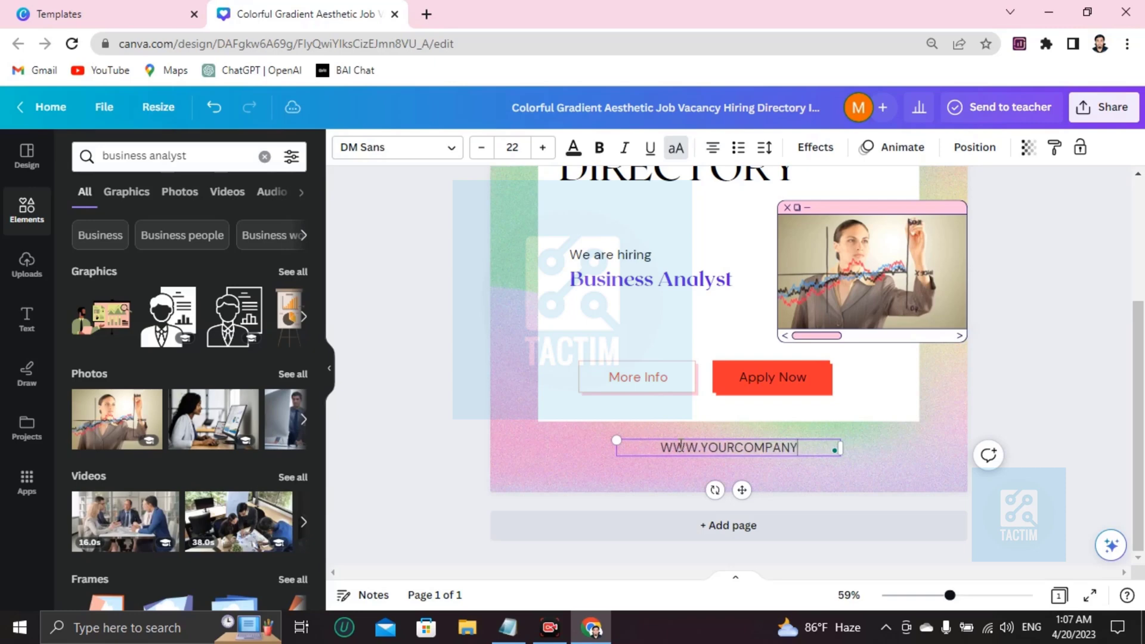
type(".COM")
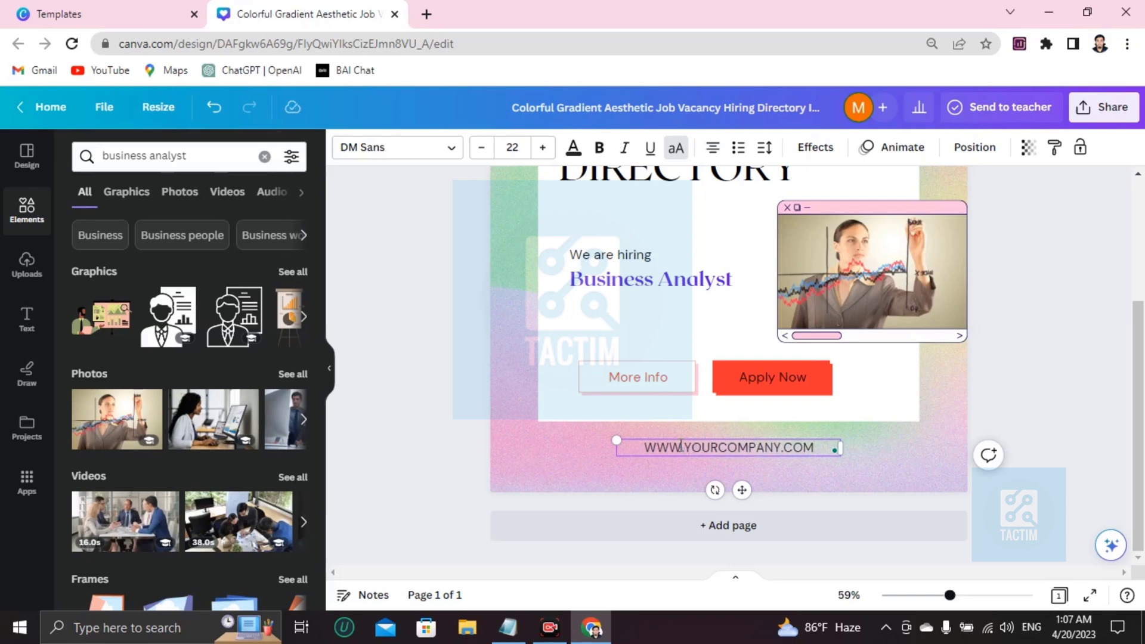
scroll(680, 446, "up", 3)
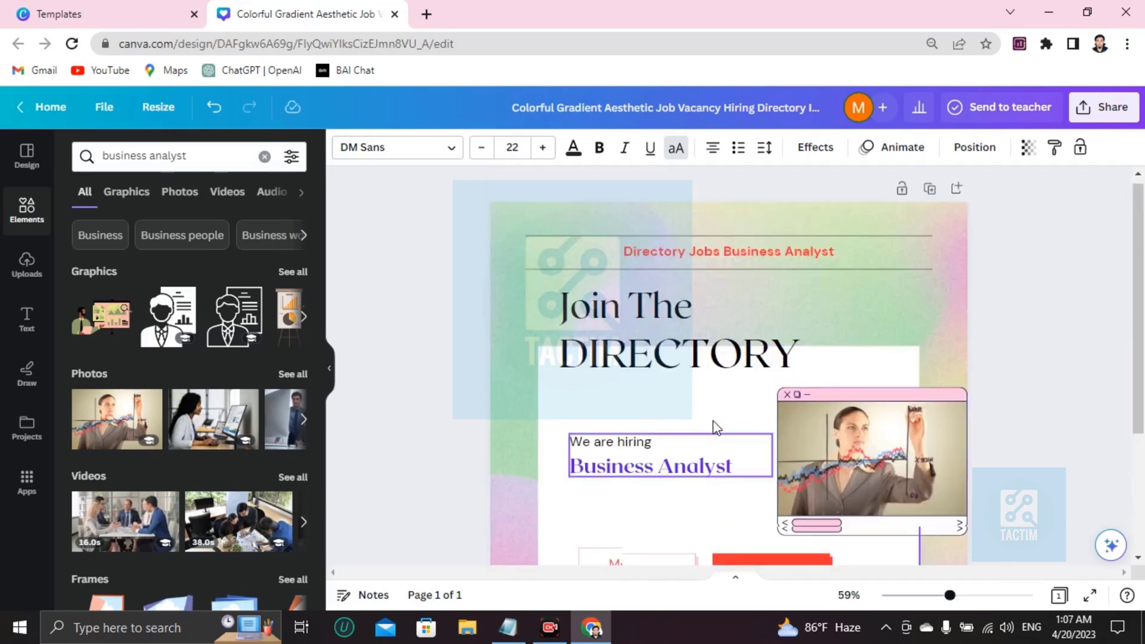
Step: Select the flyer's page background to bring up its colour swatches
left_click(535, 217)
left_click(499, 327)
scroll(483, 299, "up", 3)
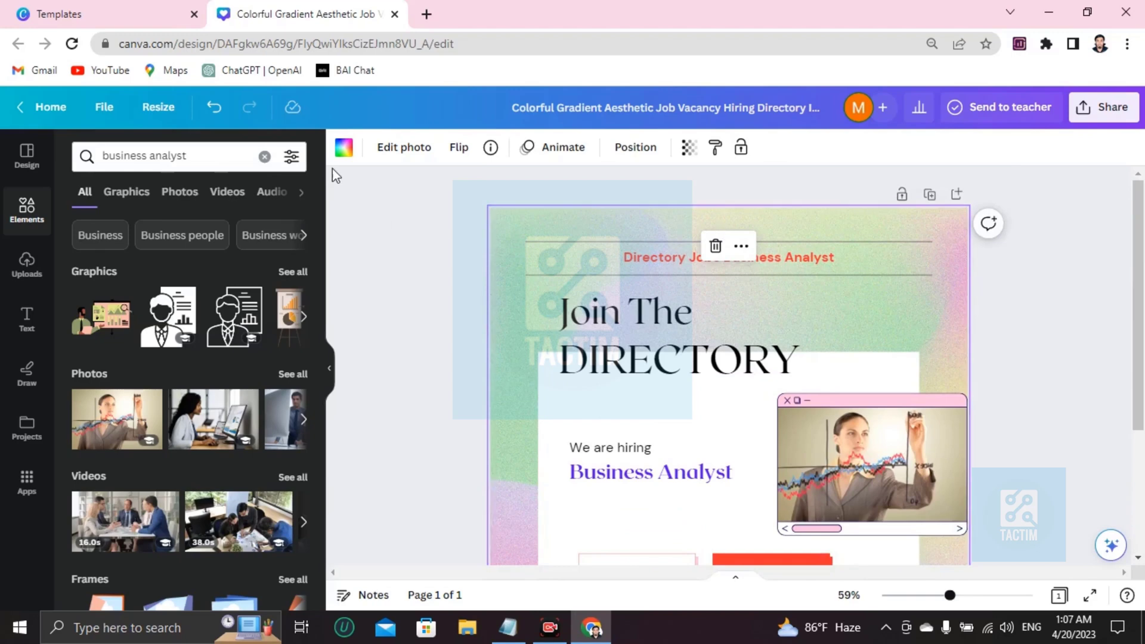
scroll(173, 429, "down", 3)
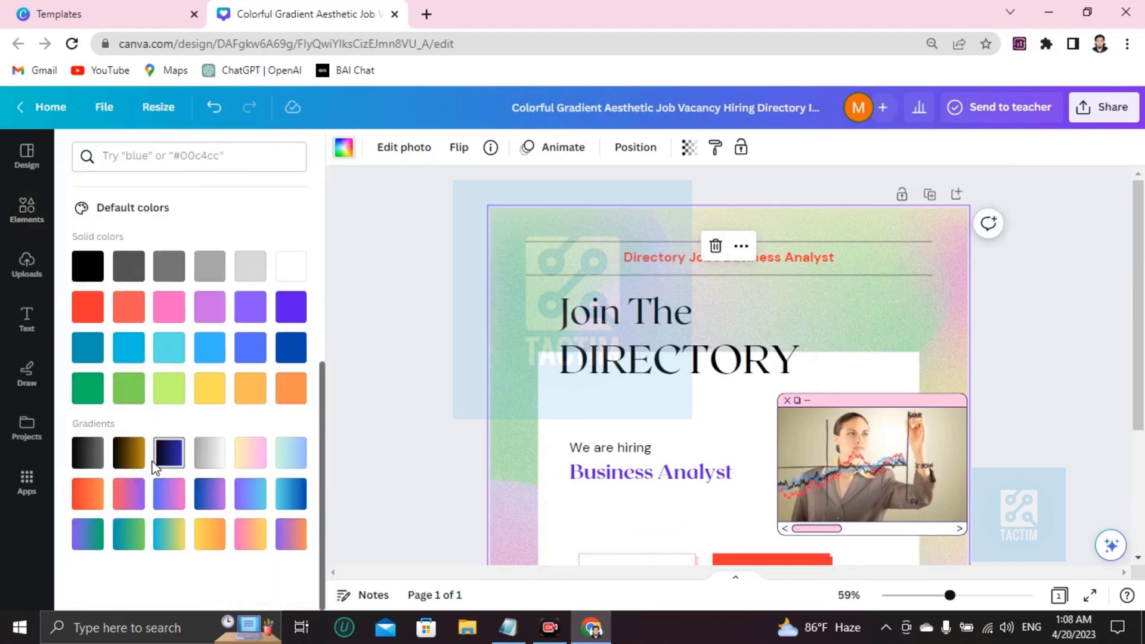
Step: Try brown, dark-blue and light green backgrounds, then settle on the grey silver gradient
left_click(129, 454)
left_click(168, 453)
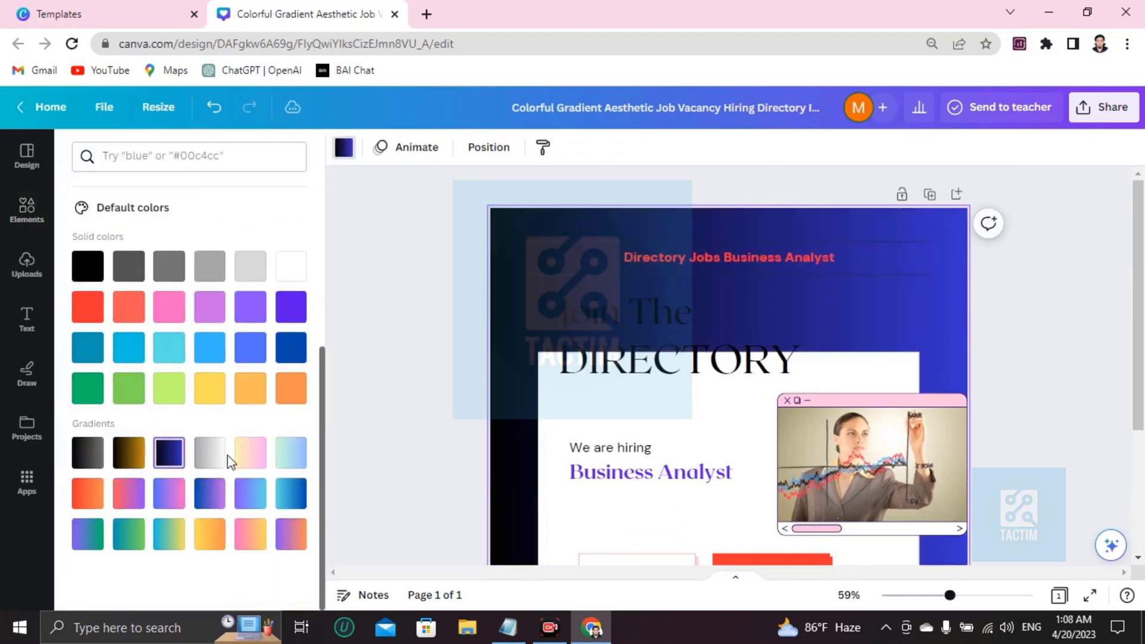
left_click(166, 395)
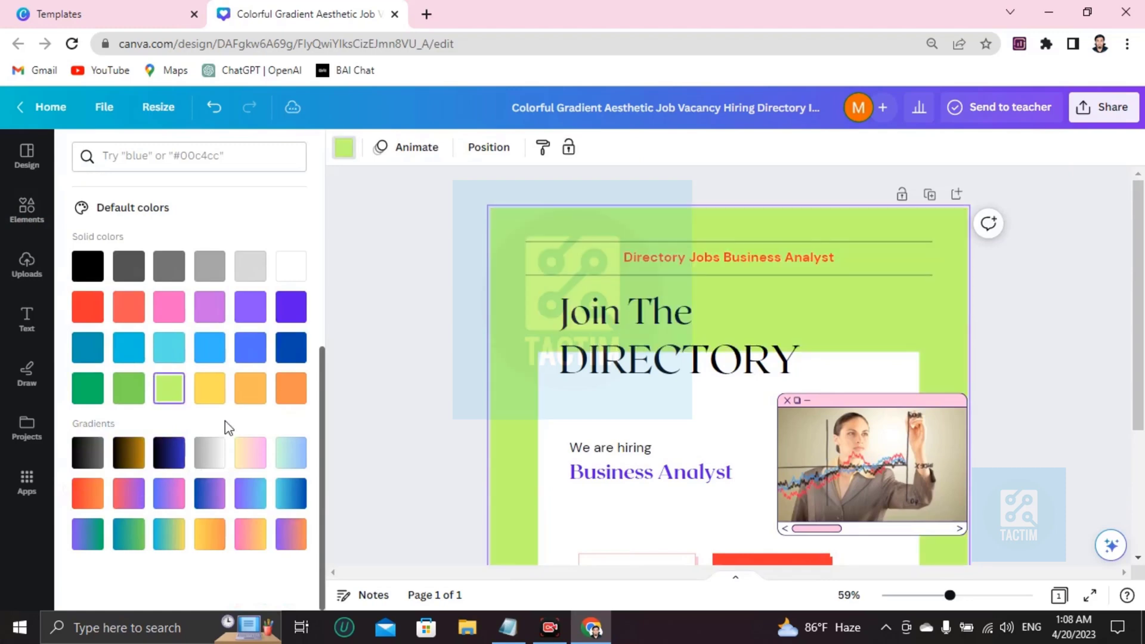
left_click(210, 453)
scroll(768, 321, "down", 3)
scroll(768, 320, "up", 3)
scroll(768, 321, "down", 5)
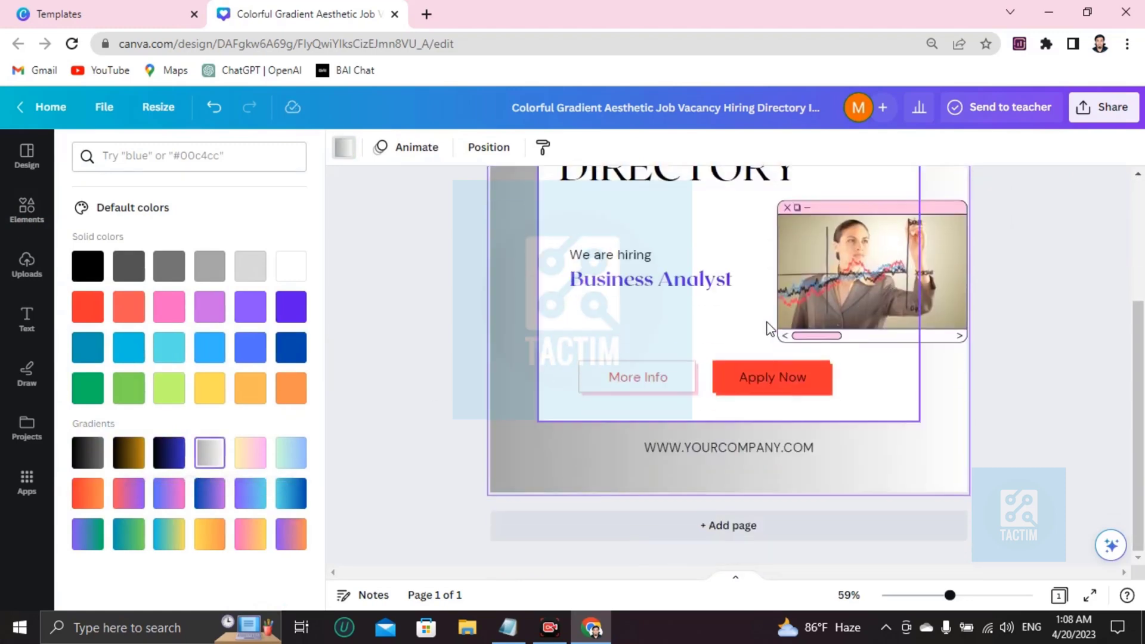
scroll(768, 326, "up", 3)
scroll(763, 322, "down", 3)
scroll(759, 316, "up", 2)
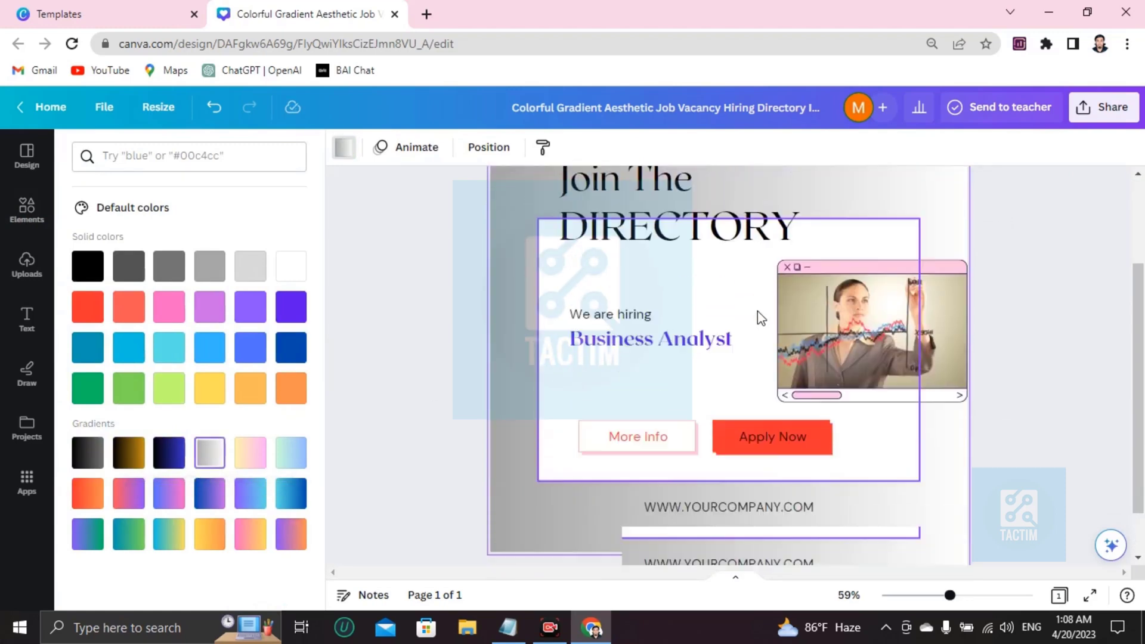
scroll(757, 310, "up", 2)
Step: Download the flyer from the Share menu as a 1,080 × 1,080 px PNG
left_click(1094, 111)
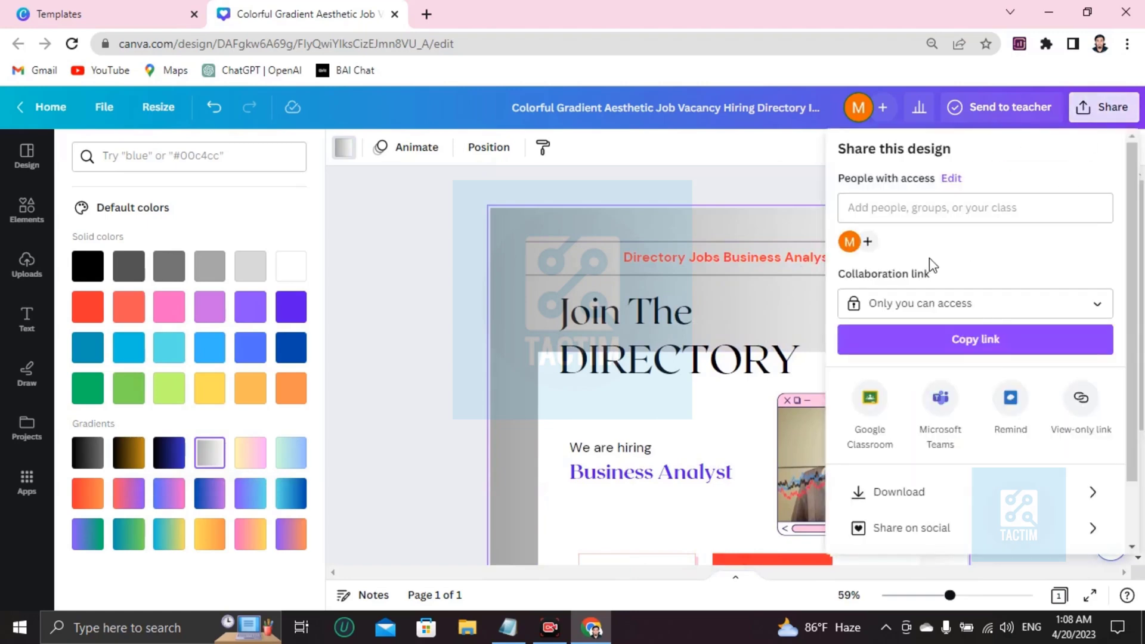
scroll(883, 316, "down", 1)
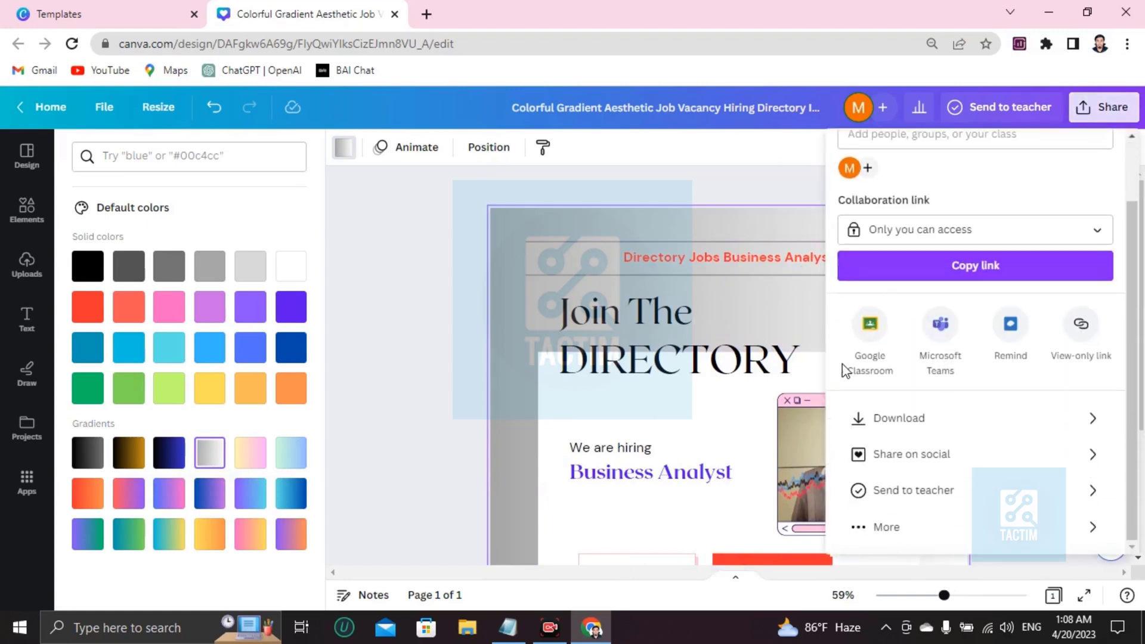
left_click(883, 424)
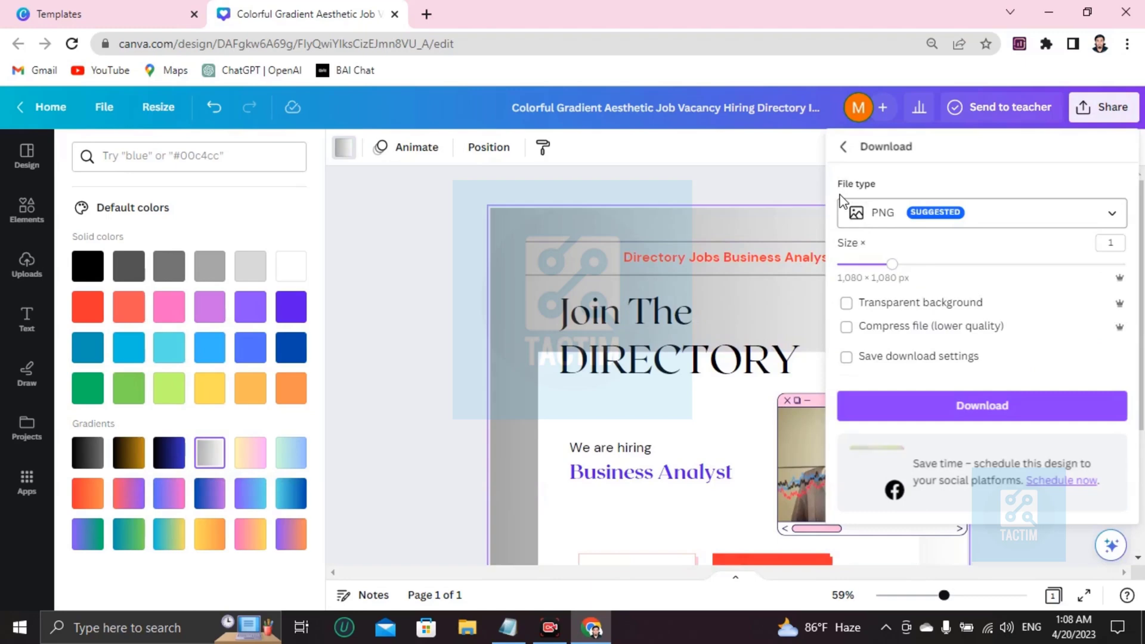
left_click(874, 225)
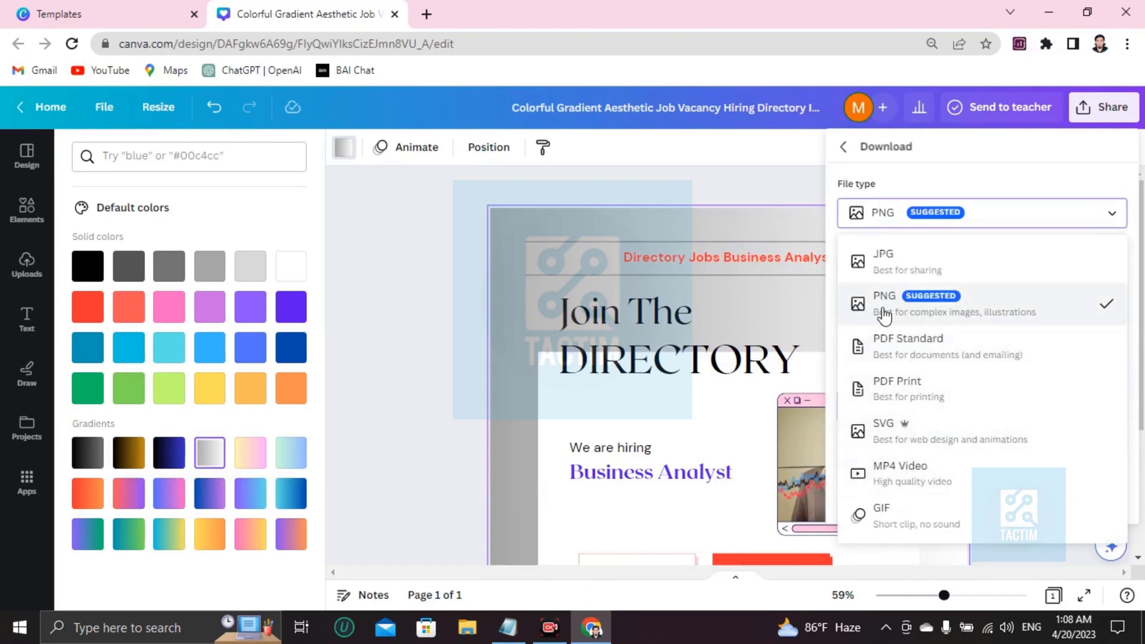
left_click(927, 305)
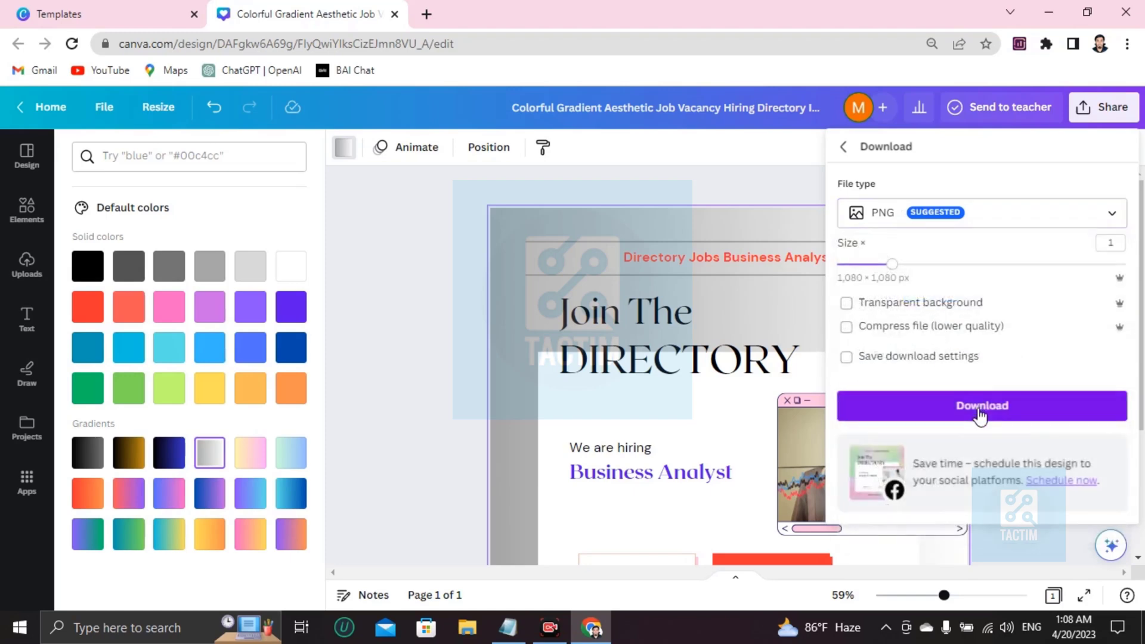
left_click(495, 259)
scroll(562, 312, "down", 3)
scroll(565, 334, "up", 3)
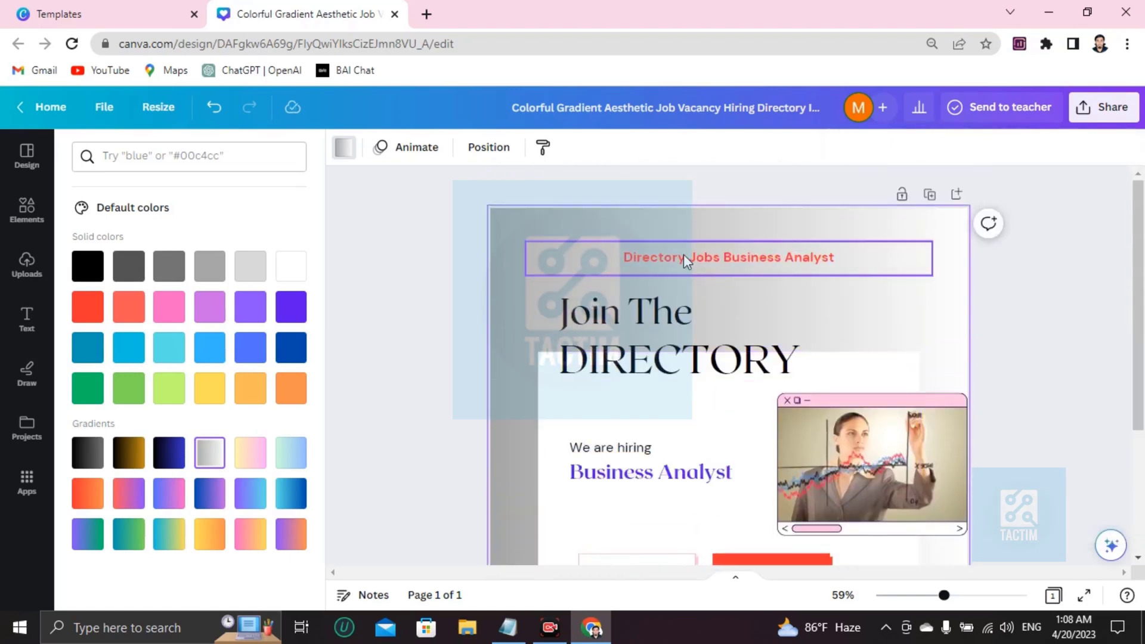
left_click(1101, 111)
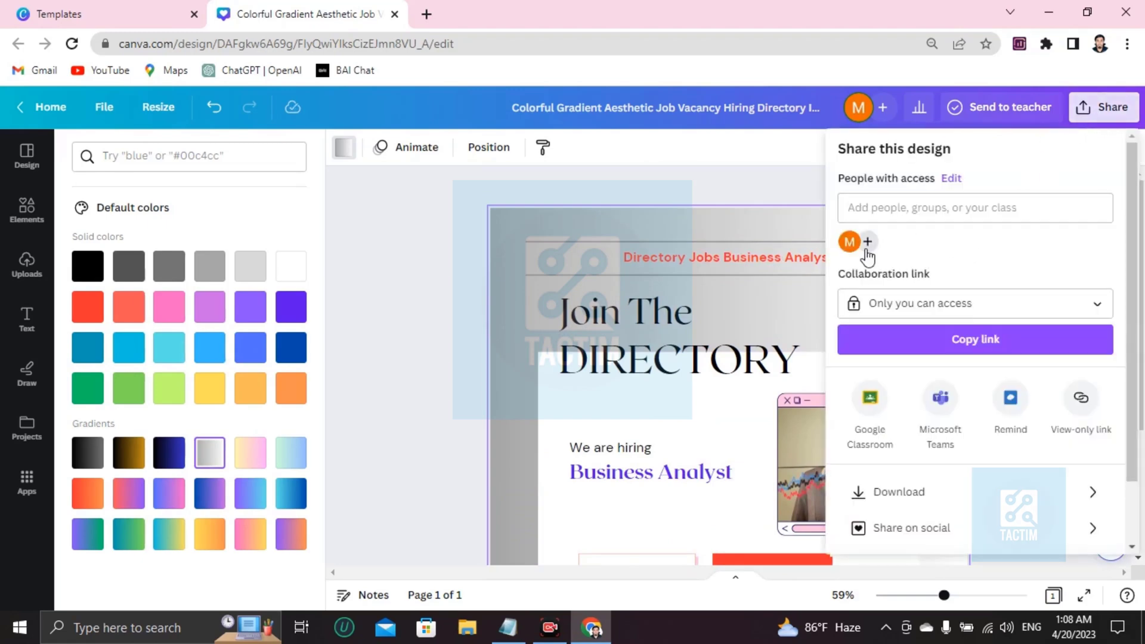
Step: Set the collaboration link to Anyone with the link and add a collaborator's e-mail address
left_click(921, 309)
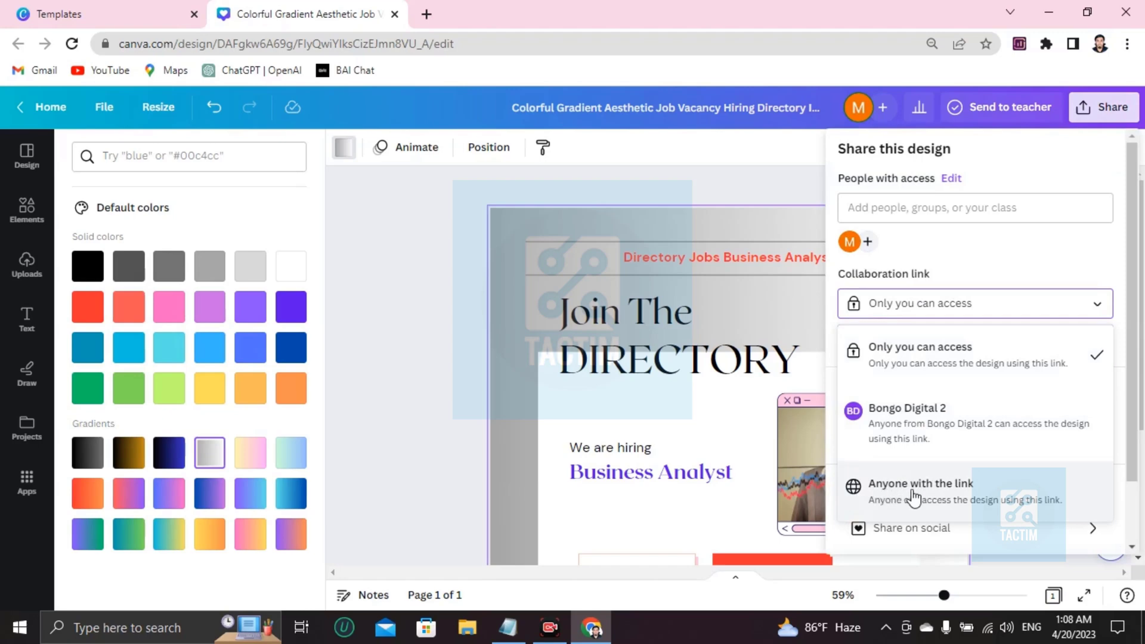
left_click(984, 500)
left_click(883, 203)
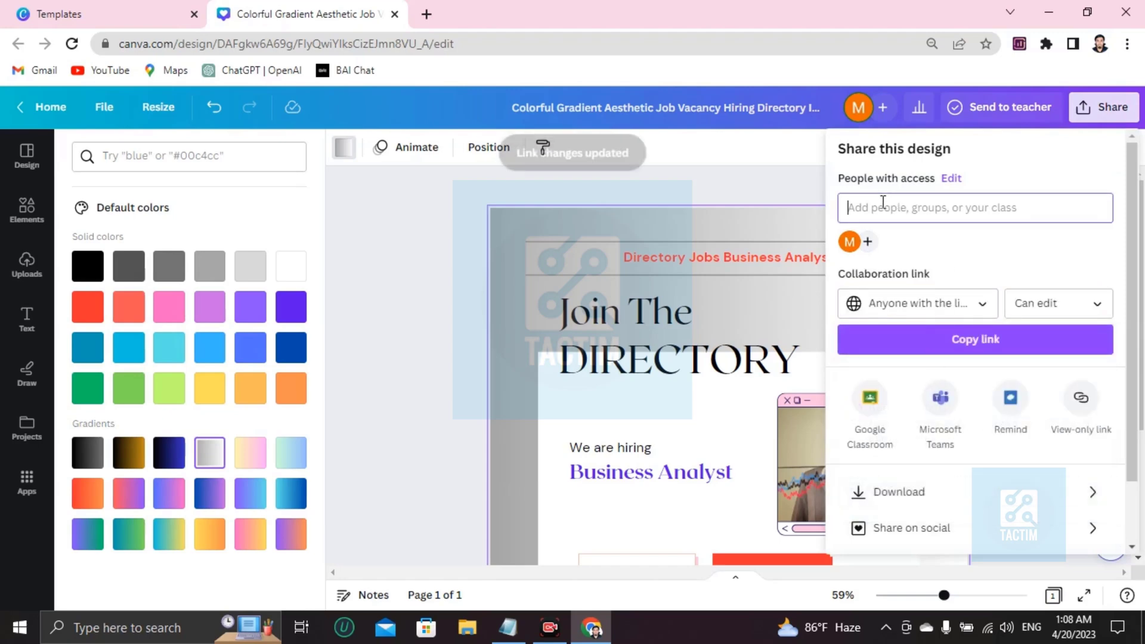
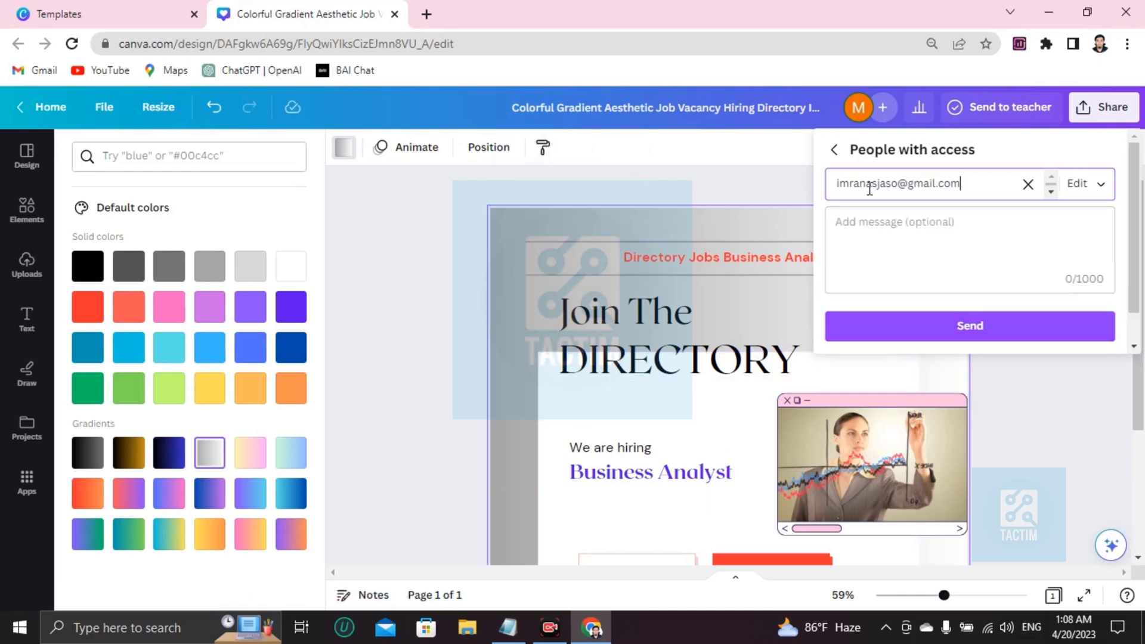
Step: Close the Share panel and scroll over the finished Business Analyst flyer to review it
left_click(421, 254)
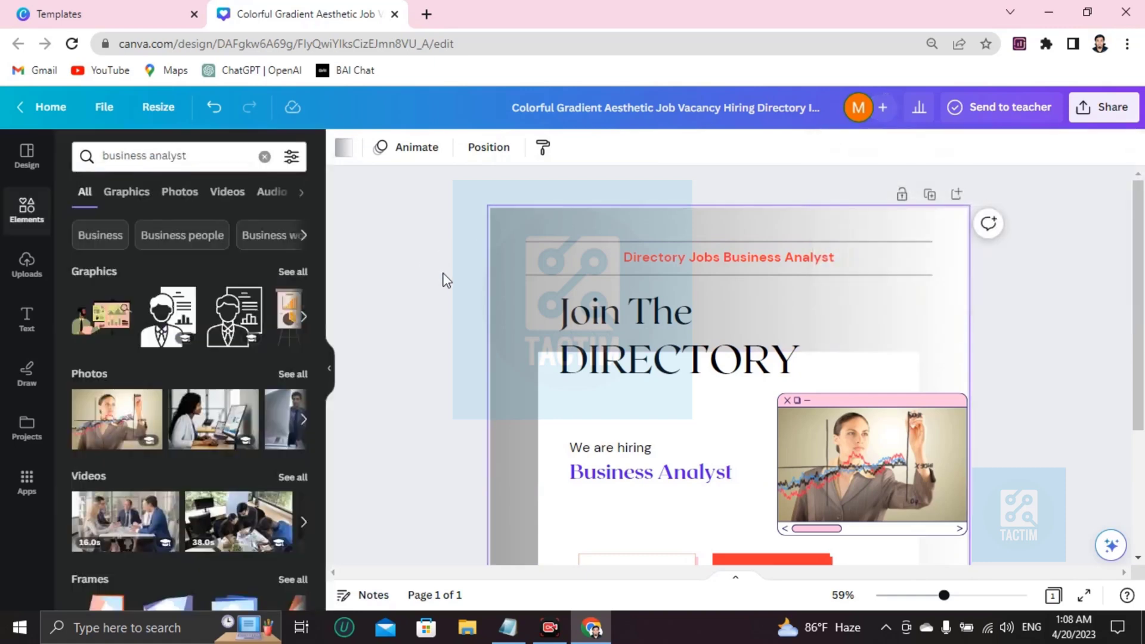
scroll(443, 274, "down", 3)
scroll(453, 292, "up", 3)
scroll(505, 359, "down", 3)
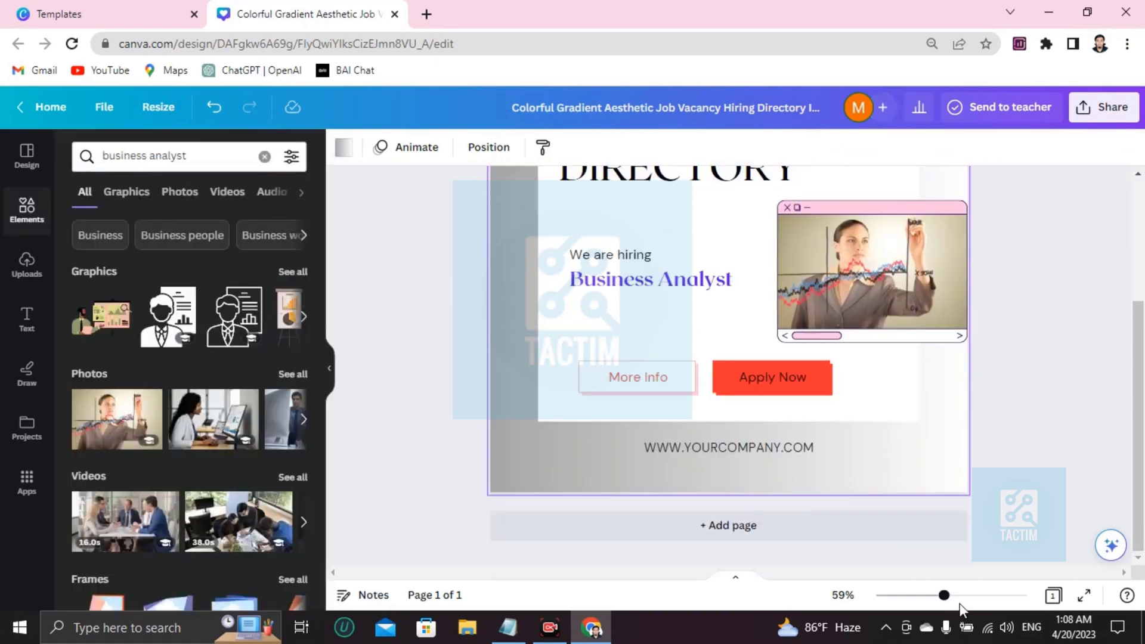
scroll(687, 473, "up", 3)
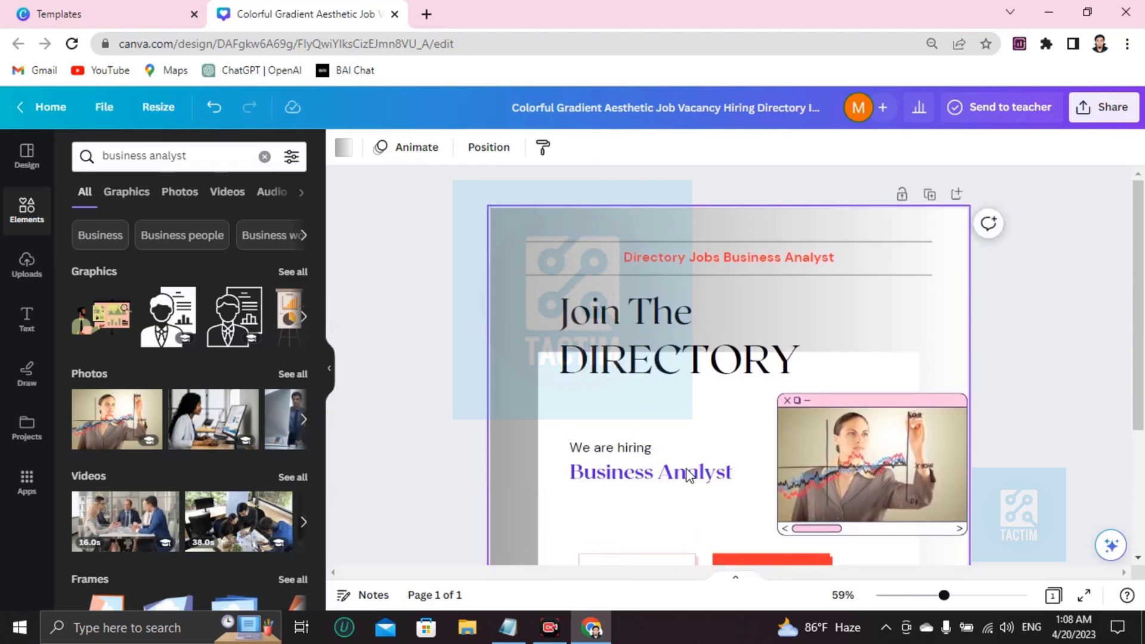